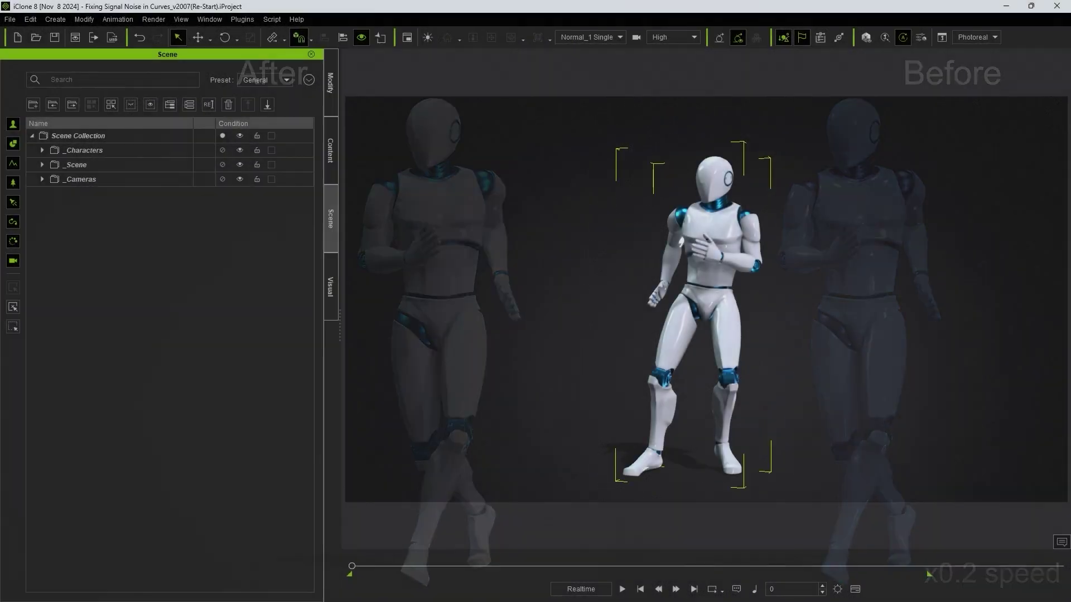
Play back the character's motion to review it, and return to the start
key(space)
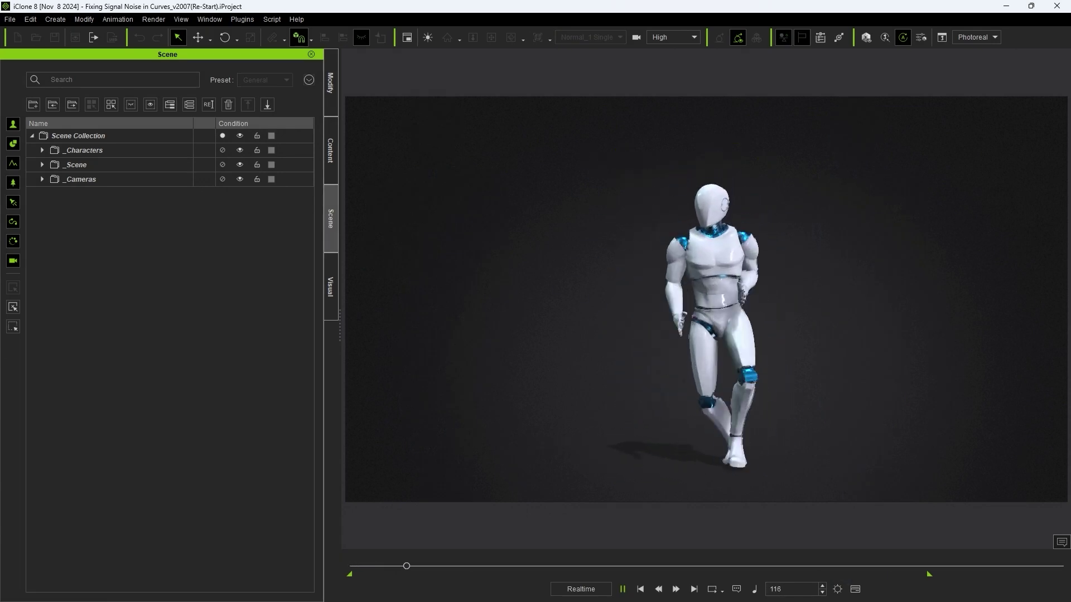
click(640, 588)
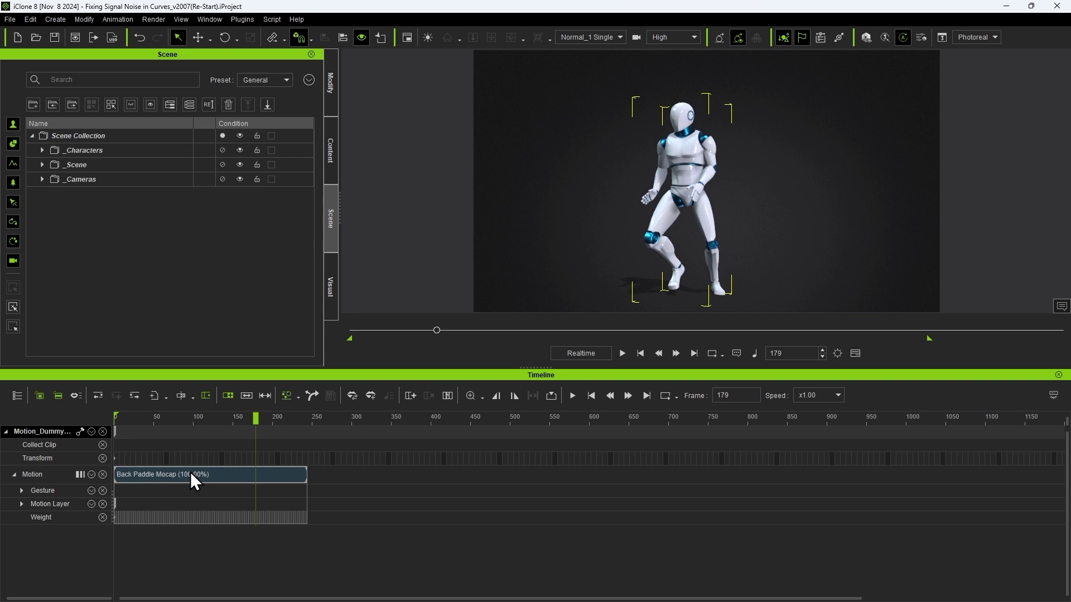
Change the speed of the Back Paddle Mocap clip with Set Speed and apply it
click(190, 472)
right_click(190, 472)
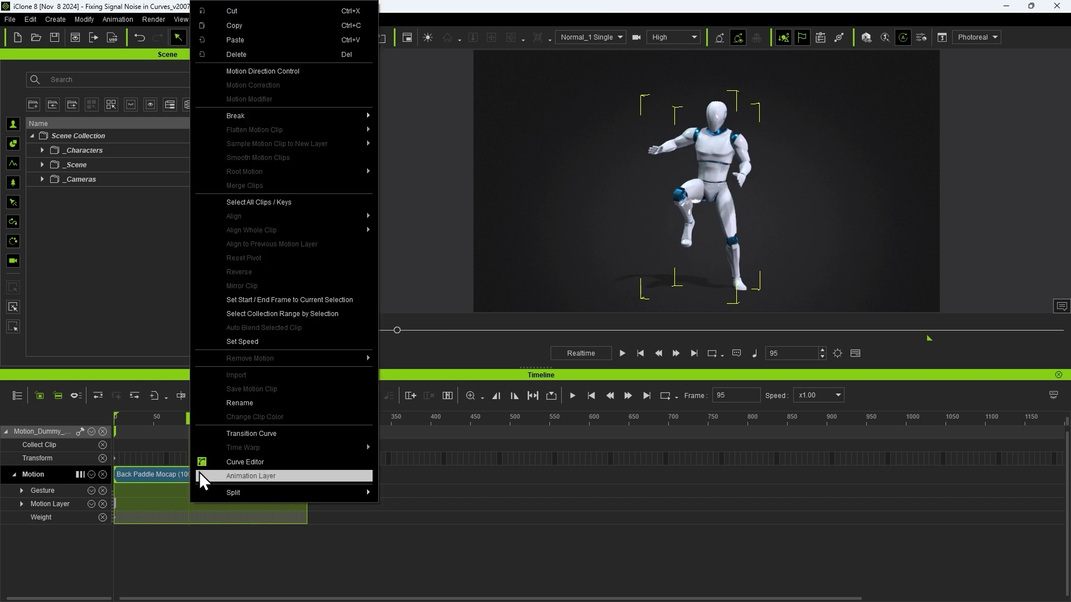
click(275, 342)
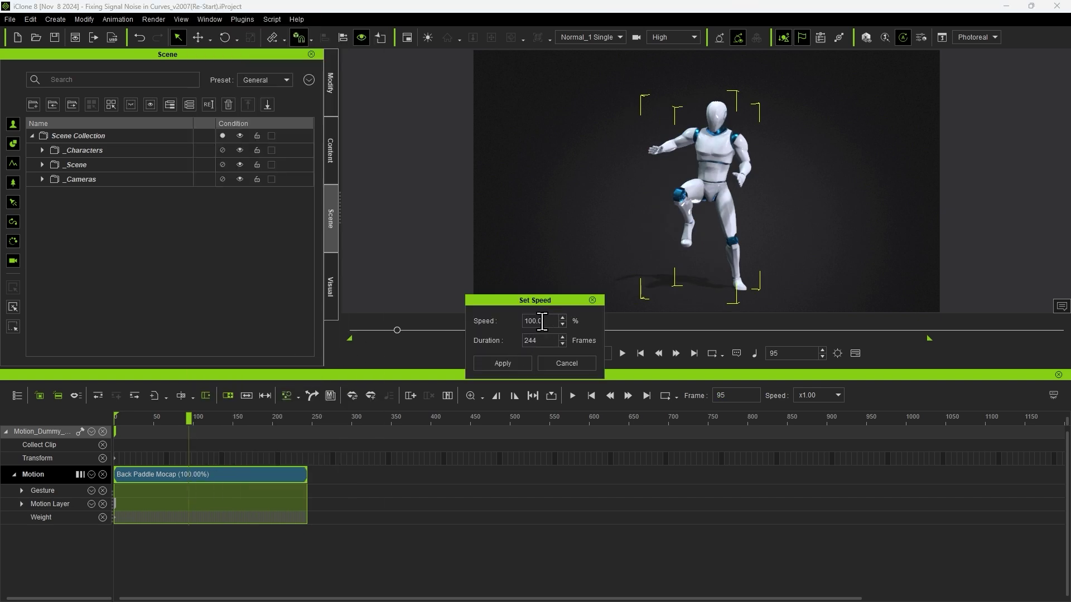
drag(544, 321, 508, 319)
click(503, 363)
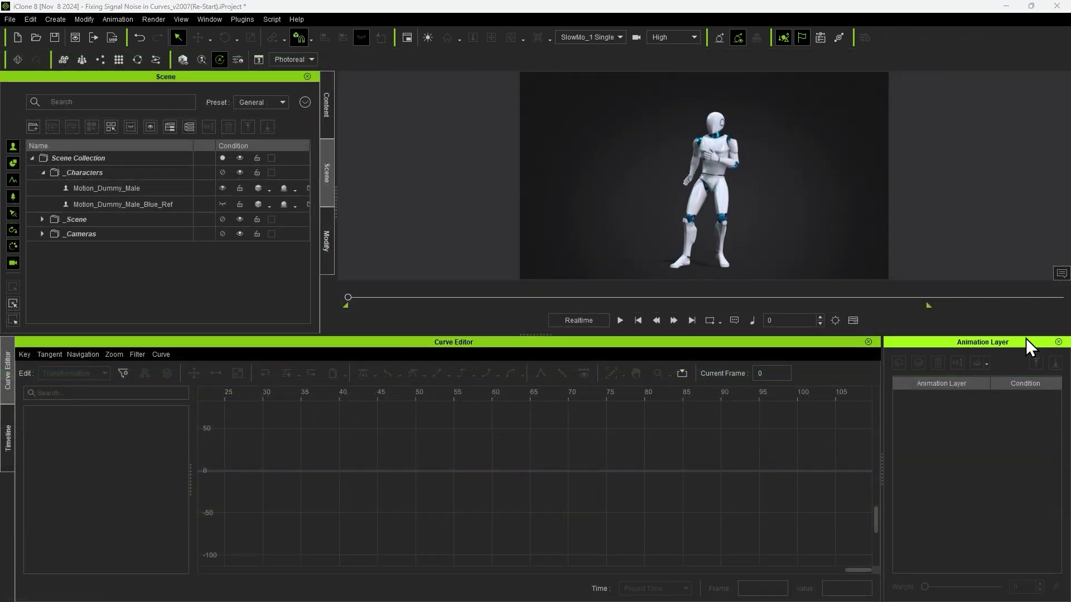
click(211, 19)
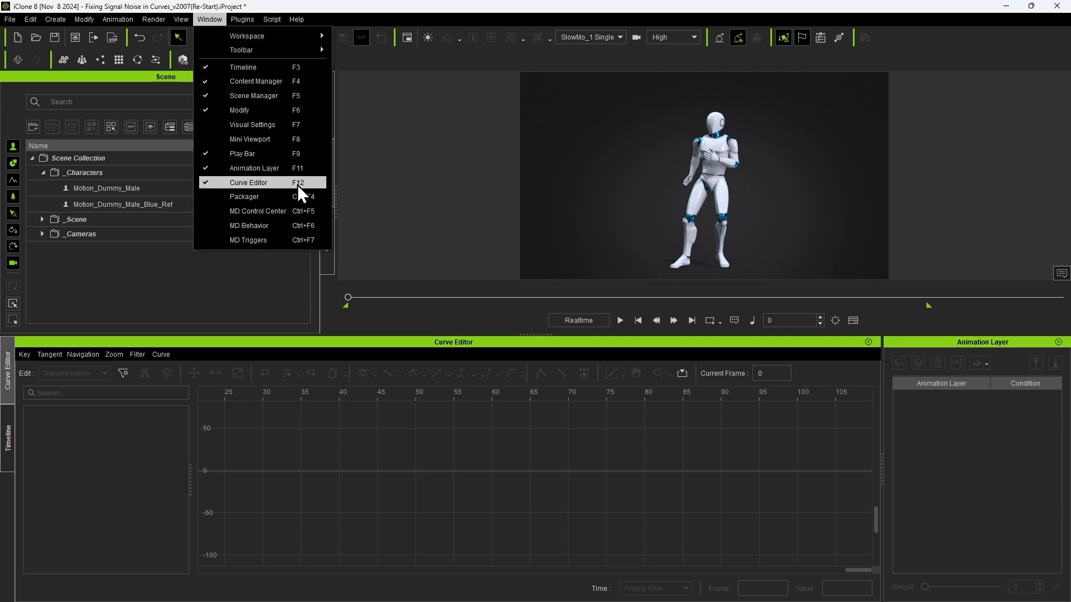
click(423, 40)
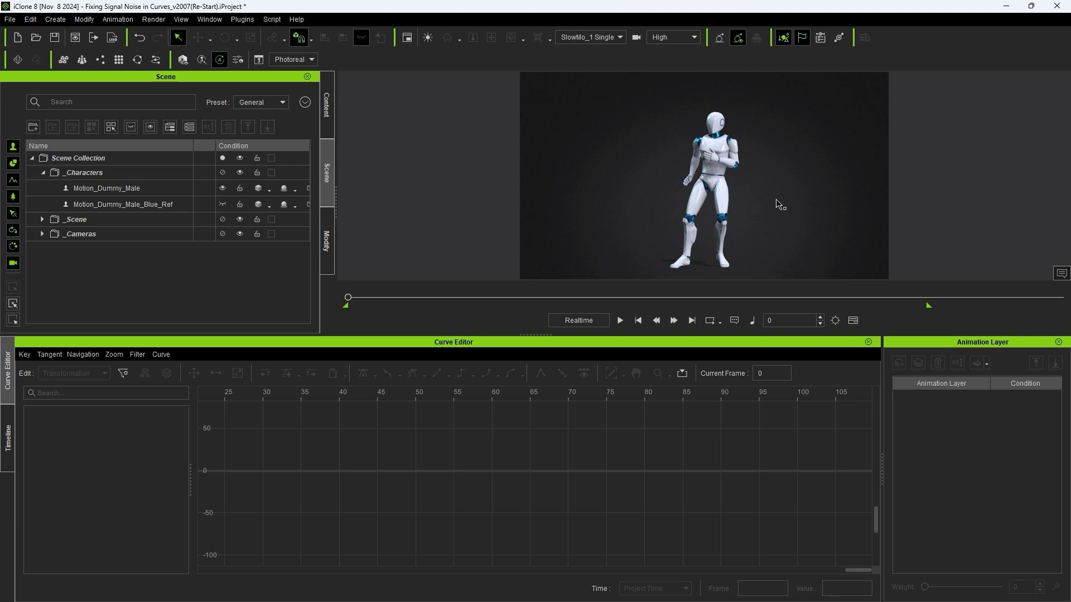
Select Motion_Dummy_Male in the viewport and unlock its Base Motion layer
click(716, 183)
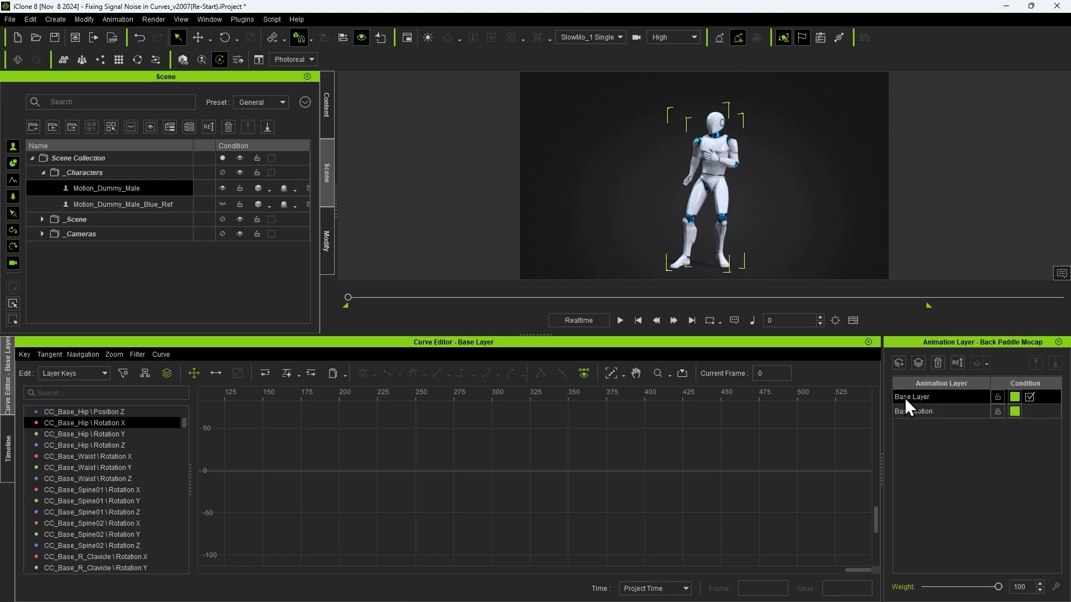
click(917, 412)
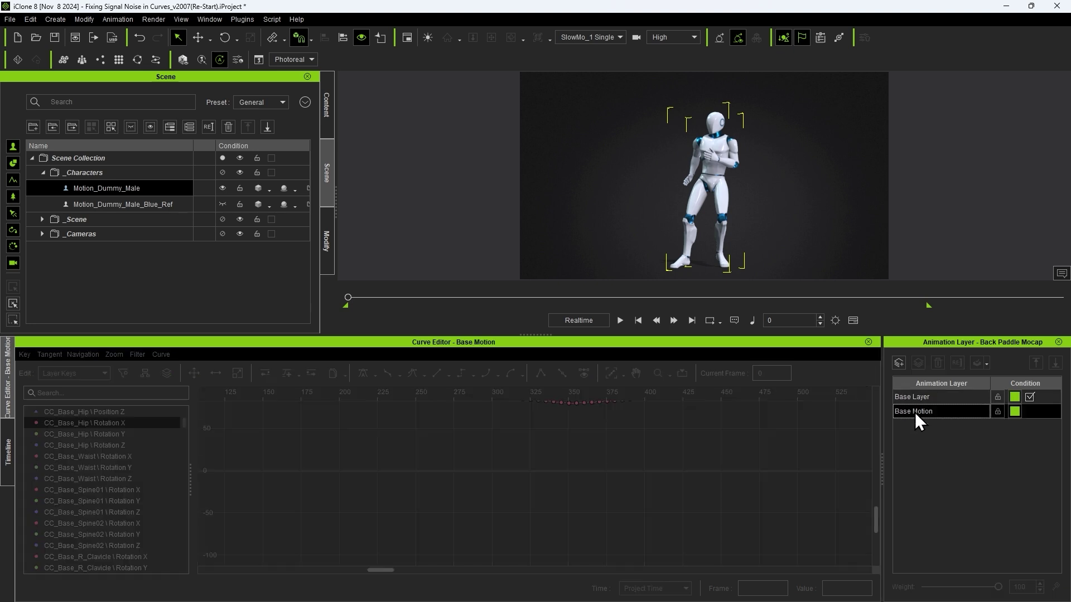
click(998, 411)
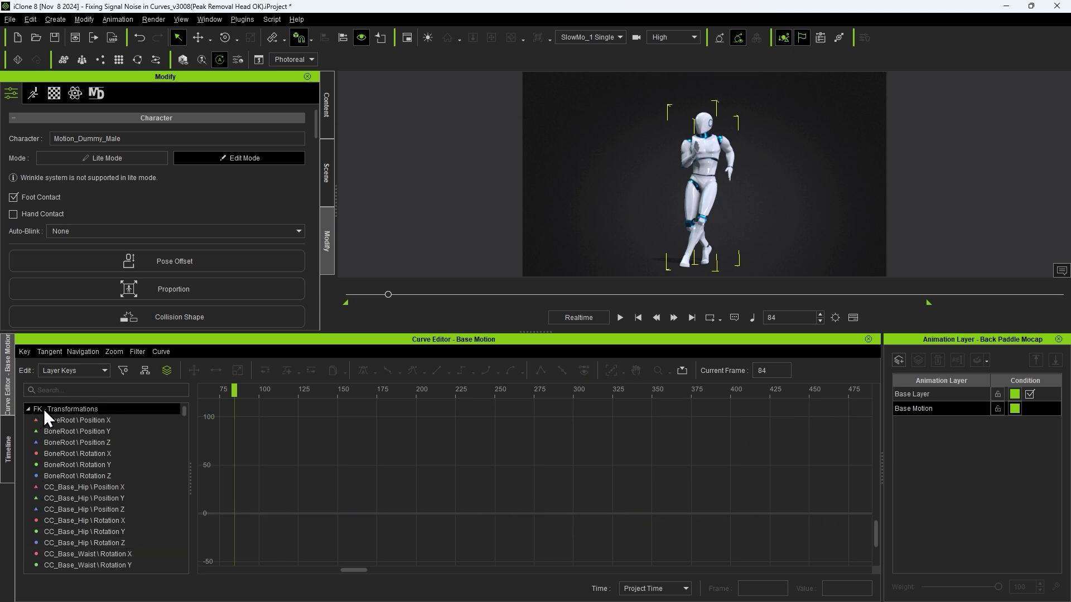
Review the FK - Transformations and IK Effectors track groups, displaying the IK Hip Position X, Y and Z curves
click(28, 410)
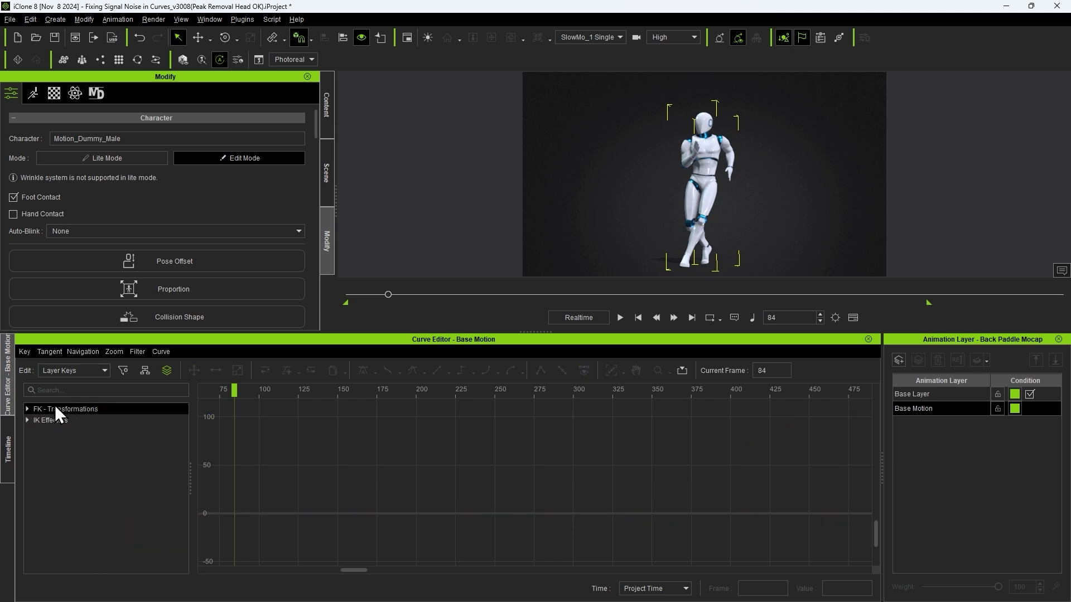
click(28, 421)
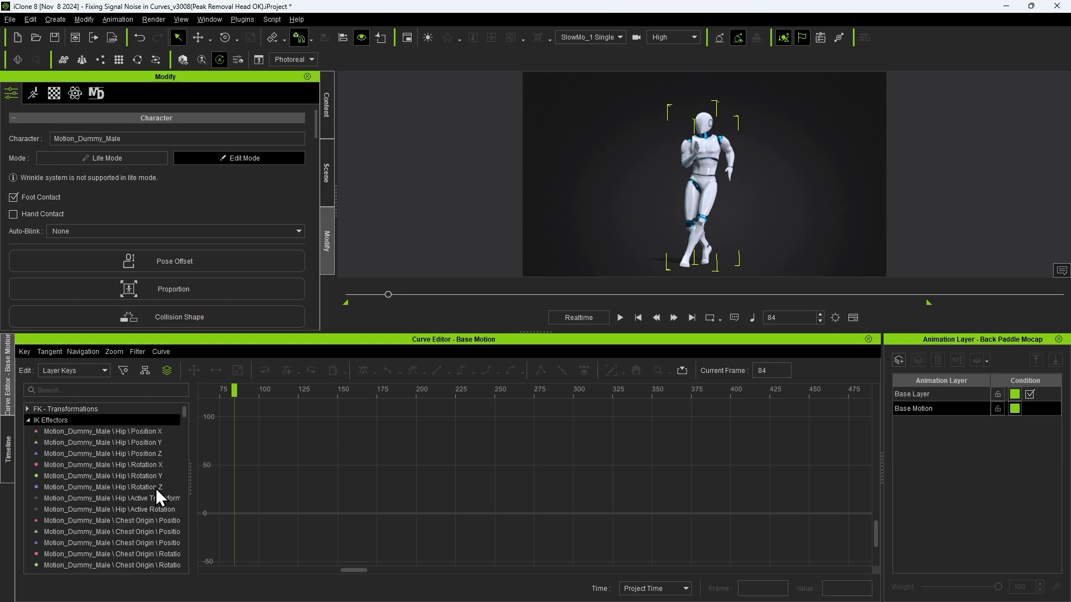
scroll(183, 436, down, 5)
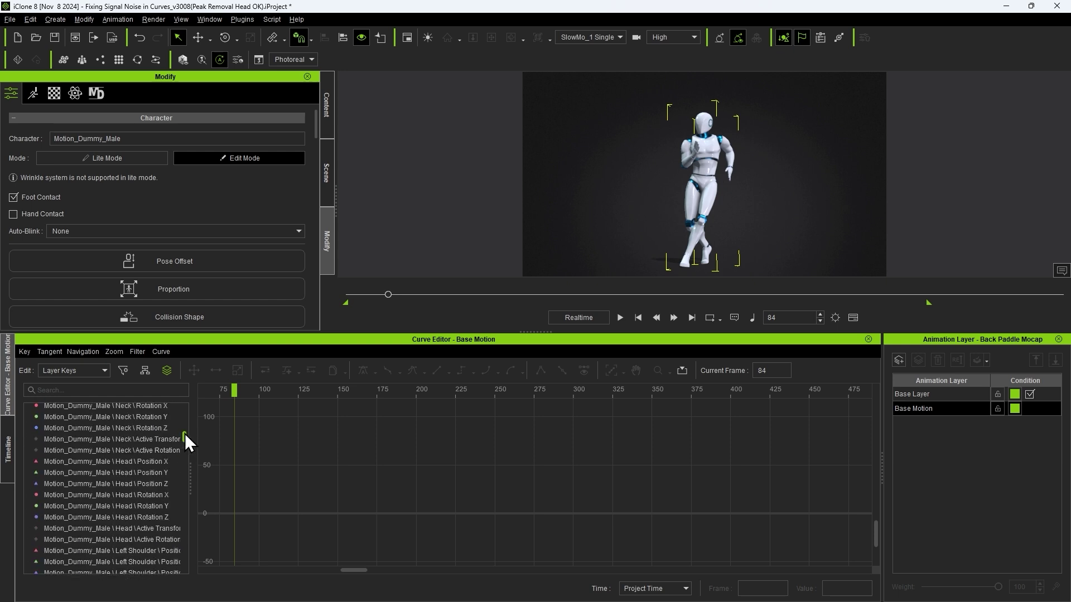
scroll(184, 418, up, 5)
click(141, 433)
shift+click(139, 453)
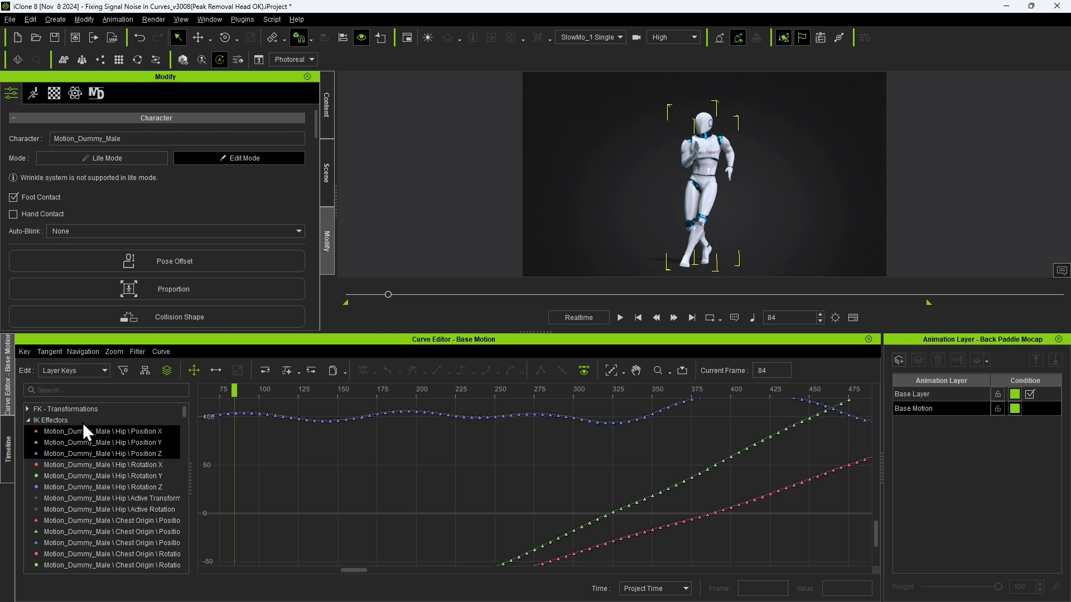
click(29, 421)
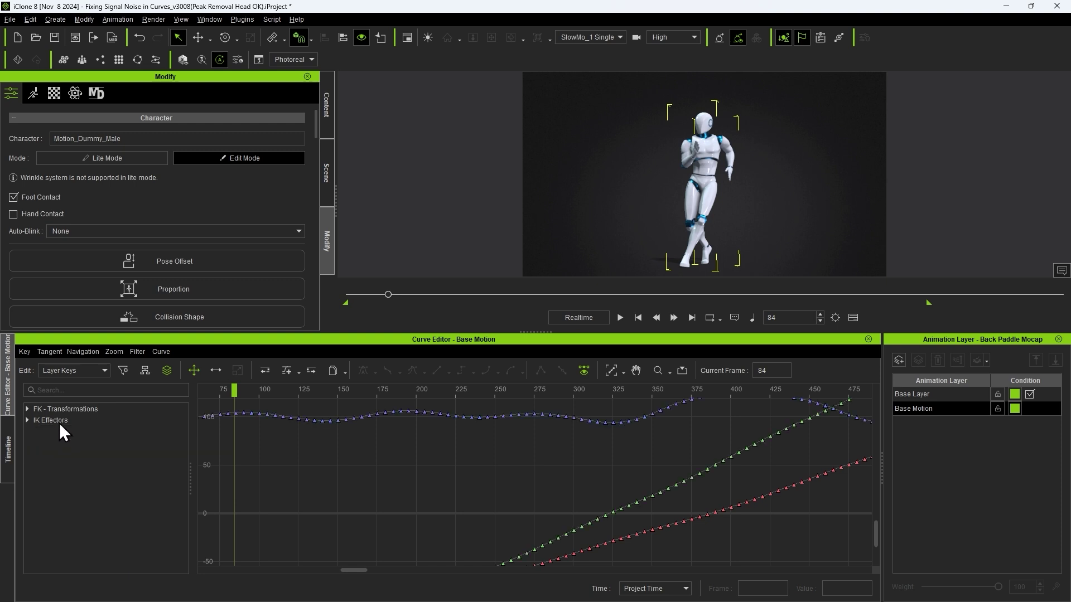
click(59, 411)
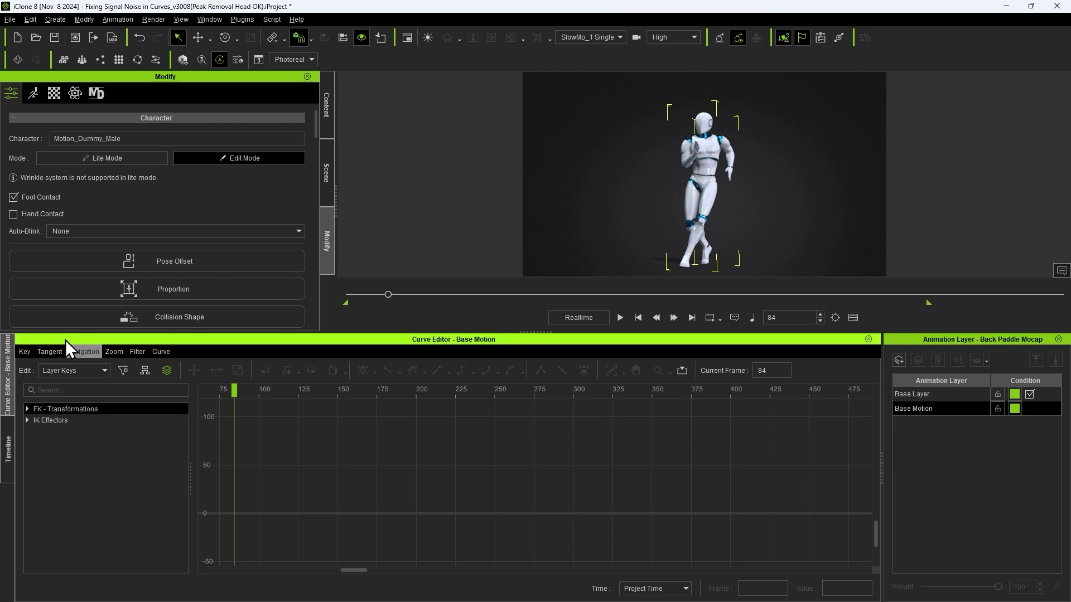
Open Edit Motion Layer for the character and review the bone hierarchy in FK Mode
click(120, 21)
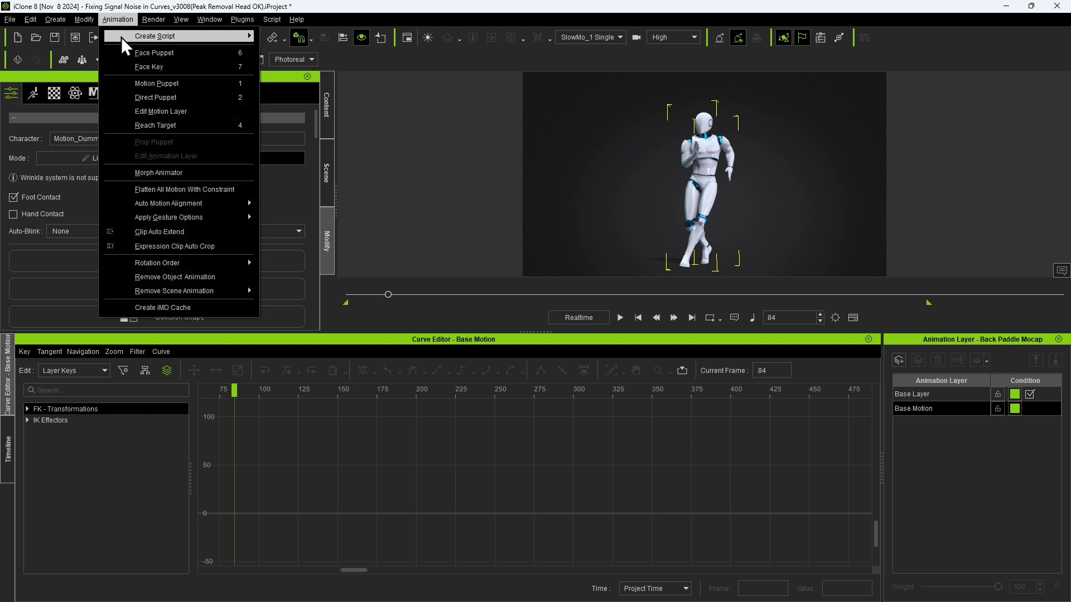
click(202, 113)
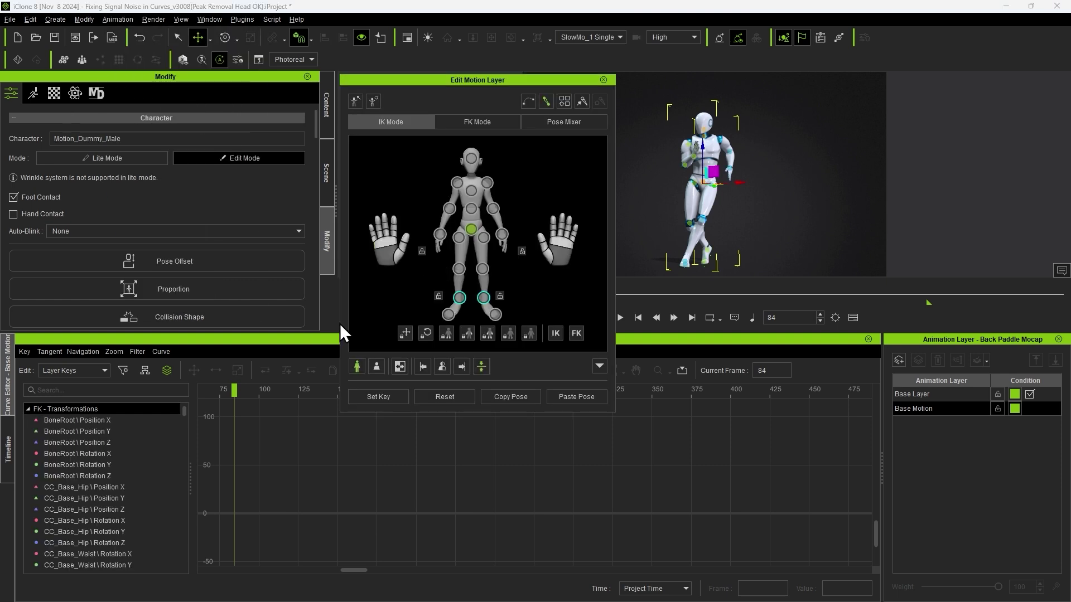
click(460, 125)
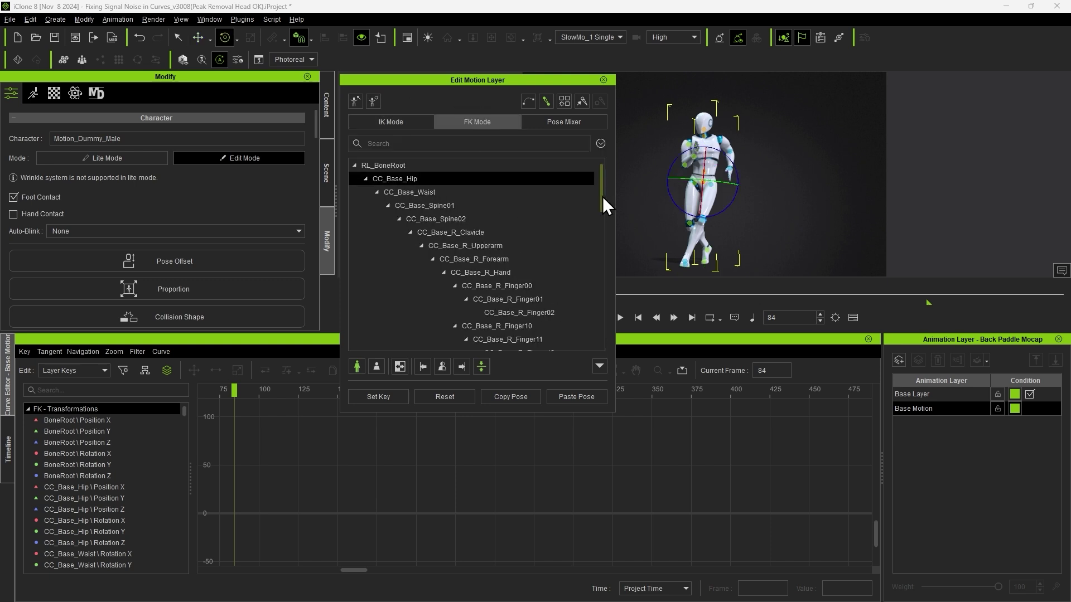
mouse_move(602, 196)
mouse_down()
mouse_move(606, 232)
mouse_move(610, 195)
mouse_up()
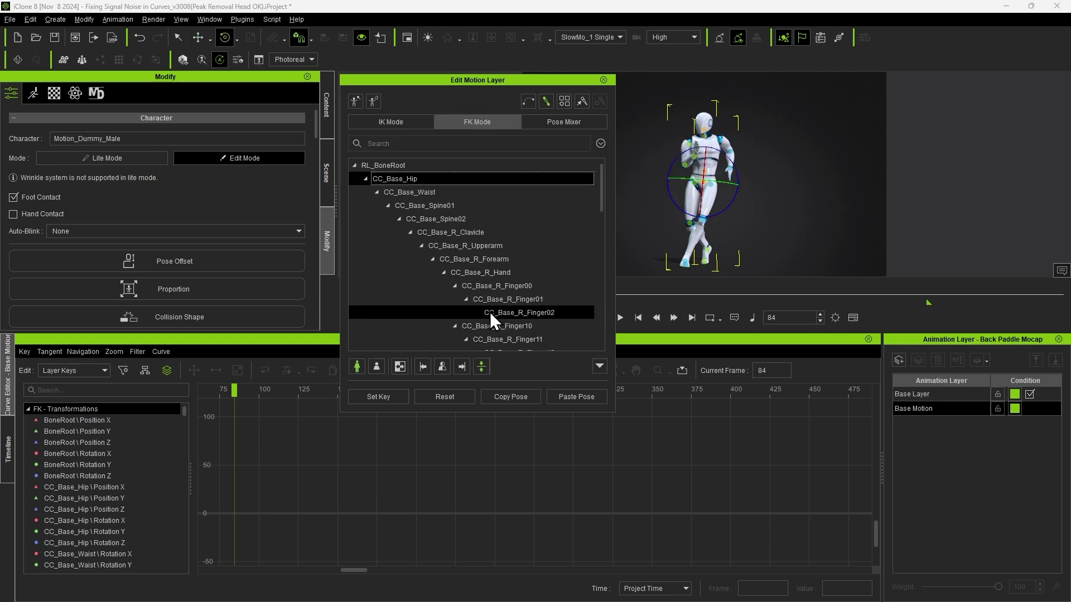
Select both foot effectors on the body diagram in IK Mode
click(380, 126)
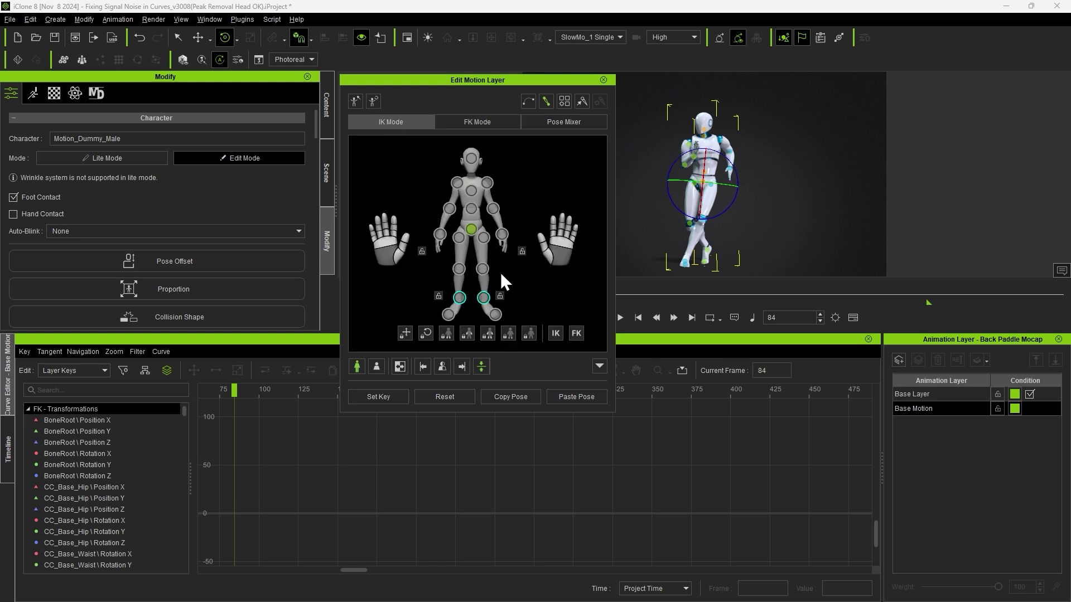
click(460, 298)
ctrl+click(483, 297)
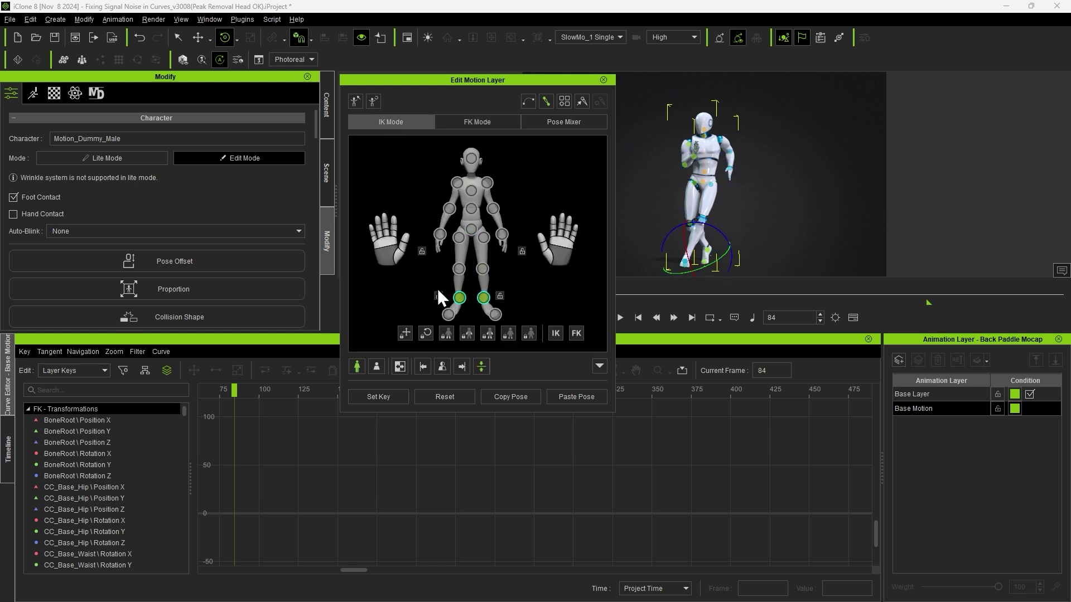
click(556, 333)
Collapse the FK and IK track groups and switch the Curve Editor's track list to the hierarchical tree view
click(27, 409)
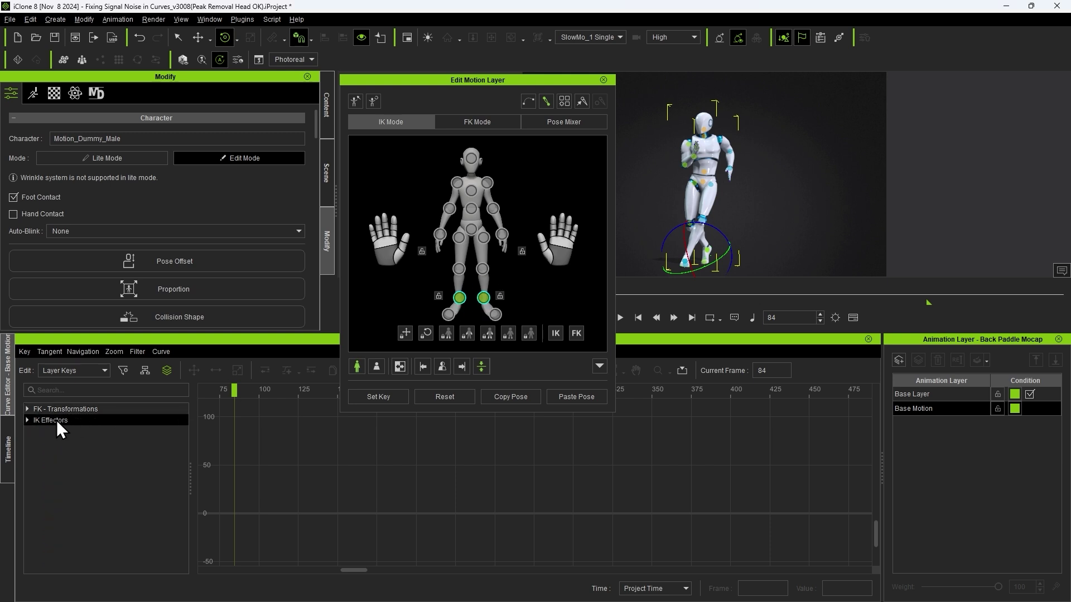
click(26, 421)
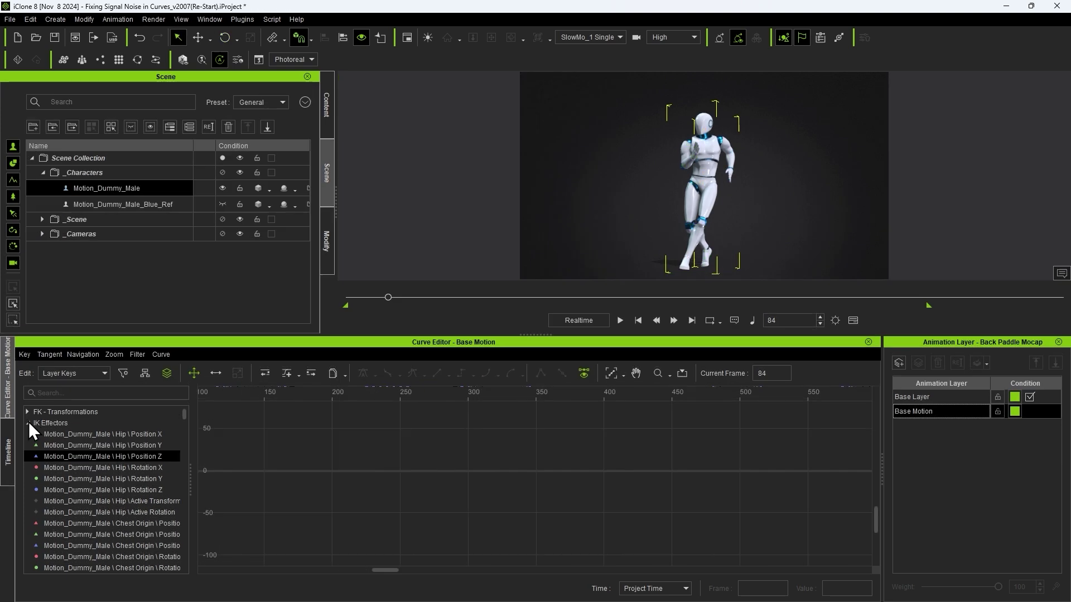
click(27, 422)
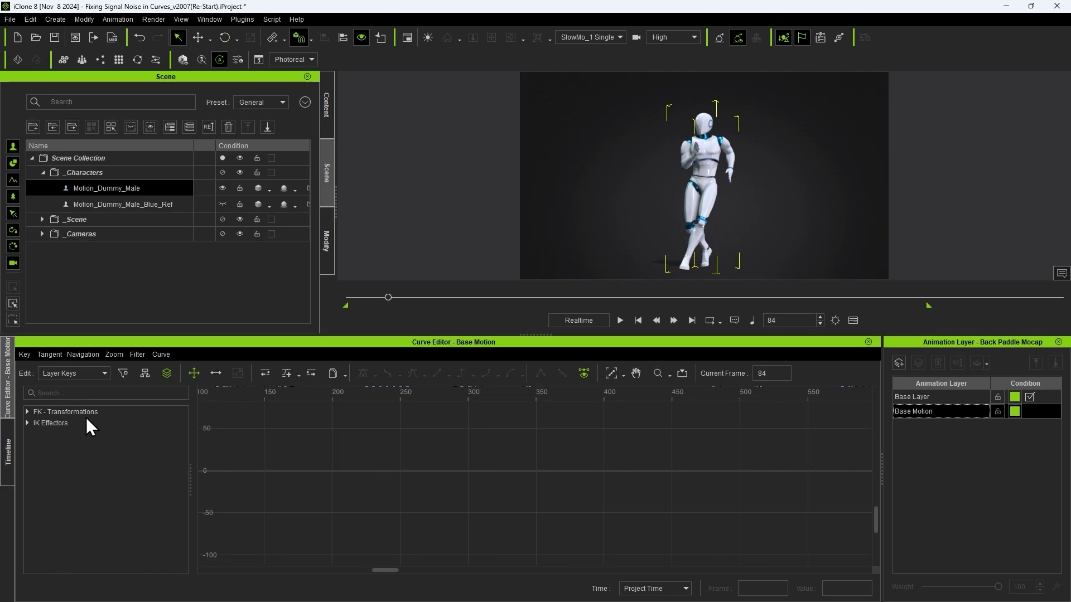
click(145, 375)
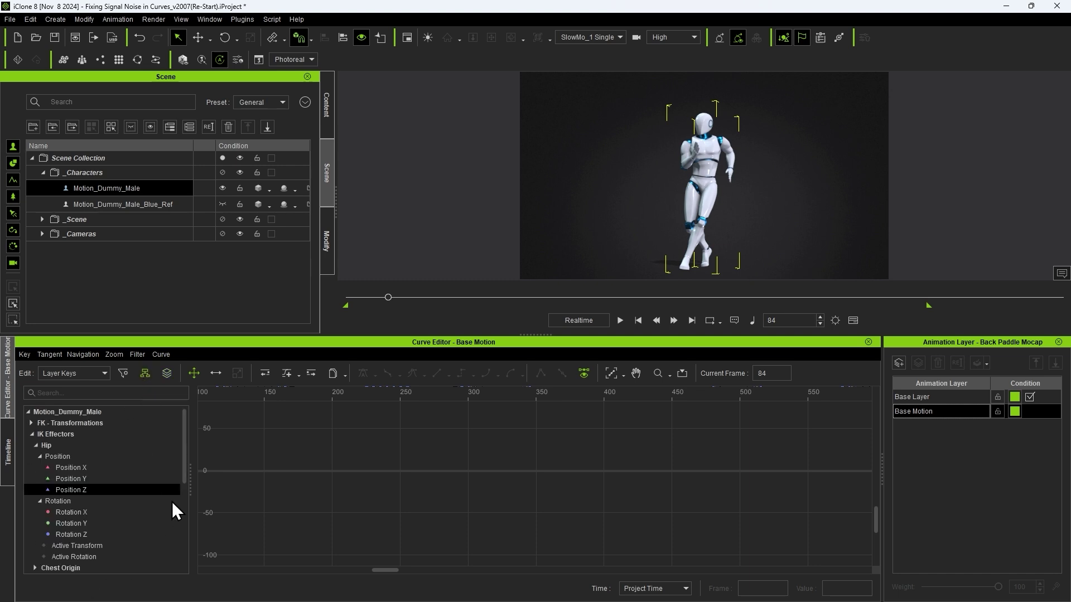
mouse_move(184, 480)
mouse_down()
mouse_move(188, 566)
mouse_move(187, 485)
mouse_up()
Scrub the animation to frame 287
drag(388, 297, 488, 286)
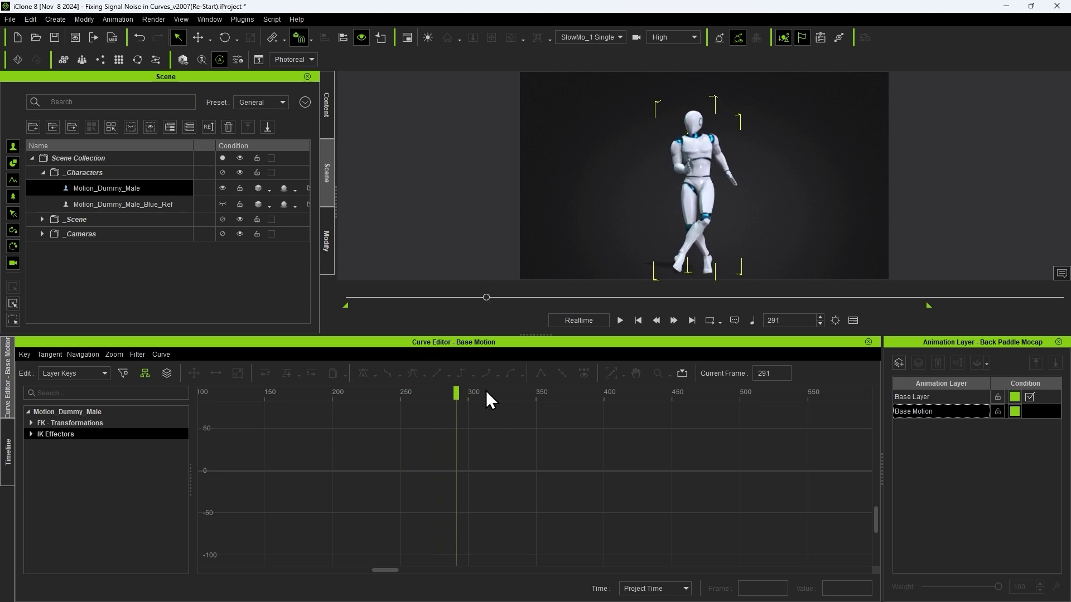
drag(457, 393, 452, 392)
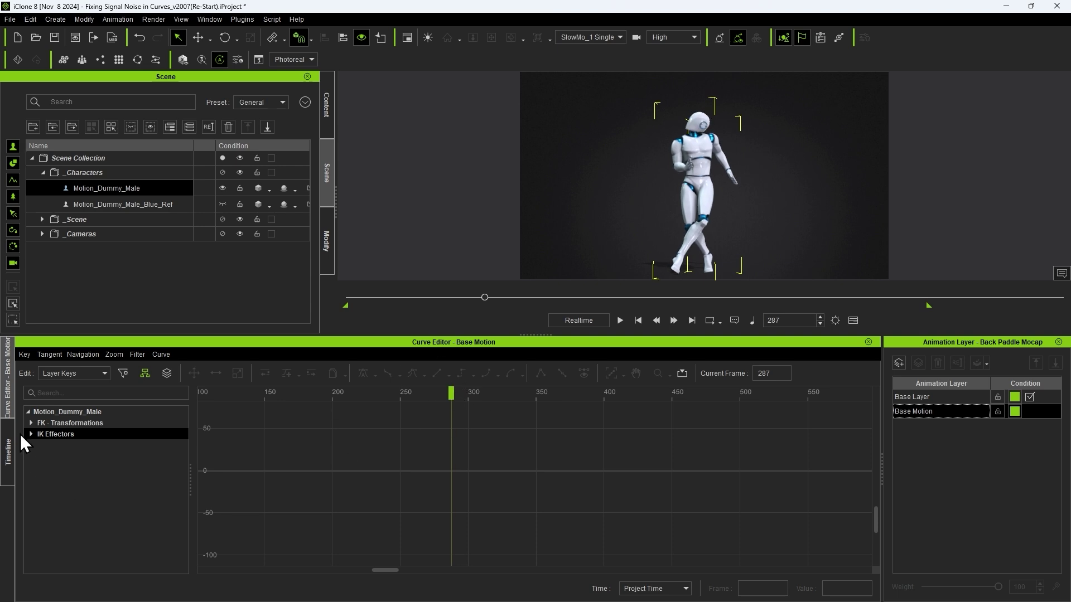
Expand FK - Transformations through CC_Base_Waist and CC_Base_Spine01 to the bones under CC_Base_Spine02
click(31, 423)
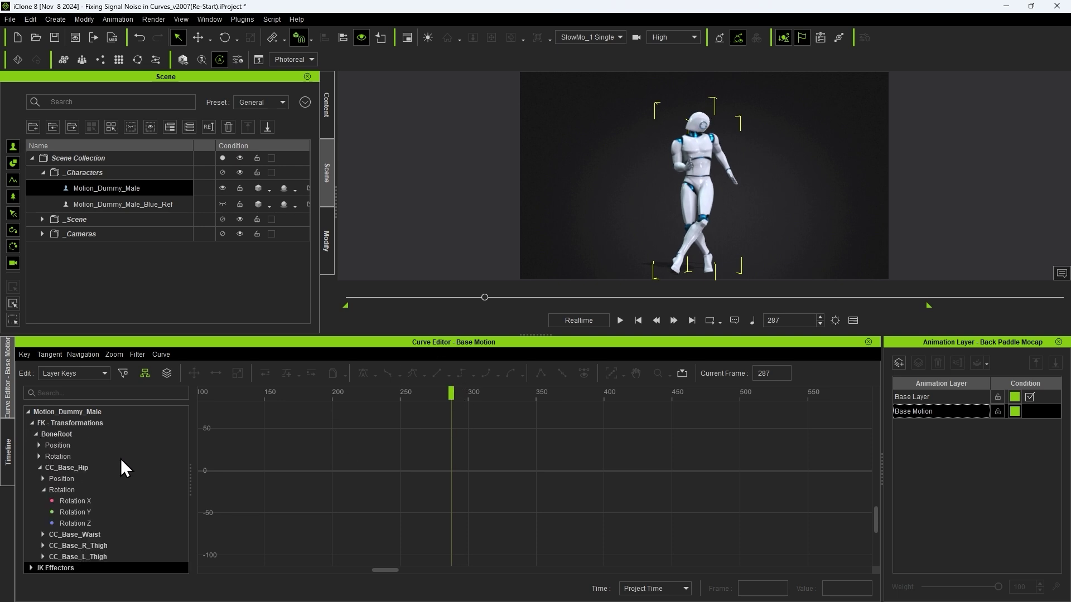
click(55, 536)
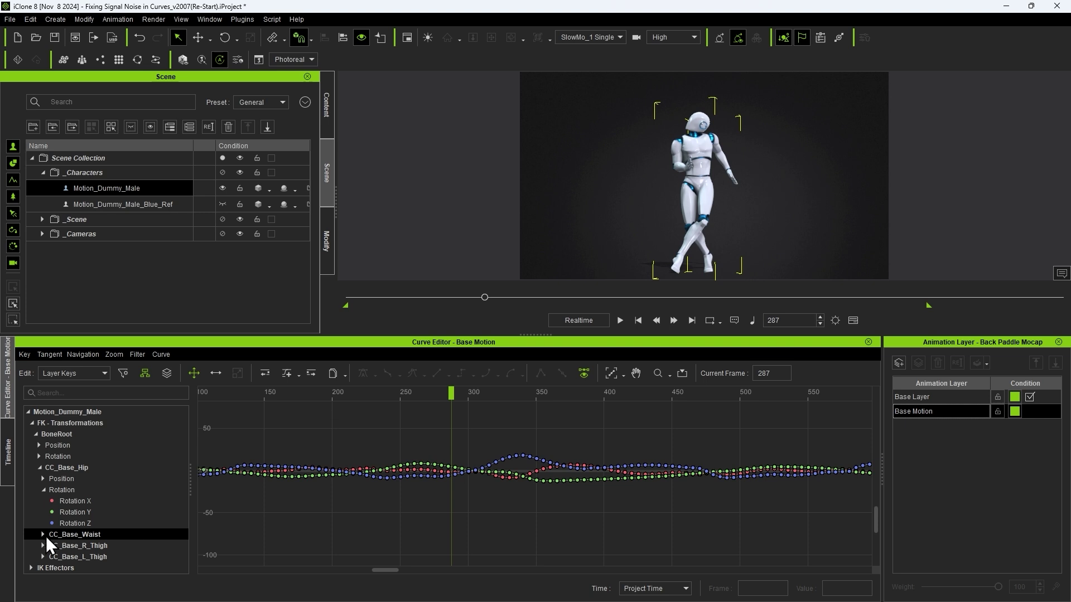
click(43, 535)
scroll(25, 527, down, 1)
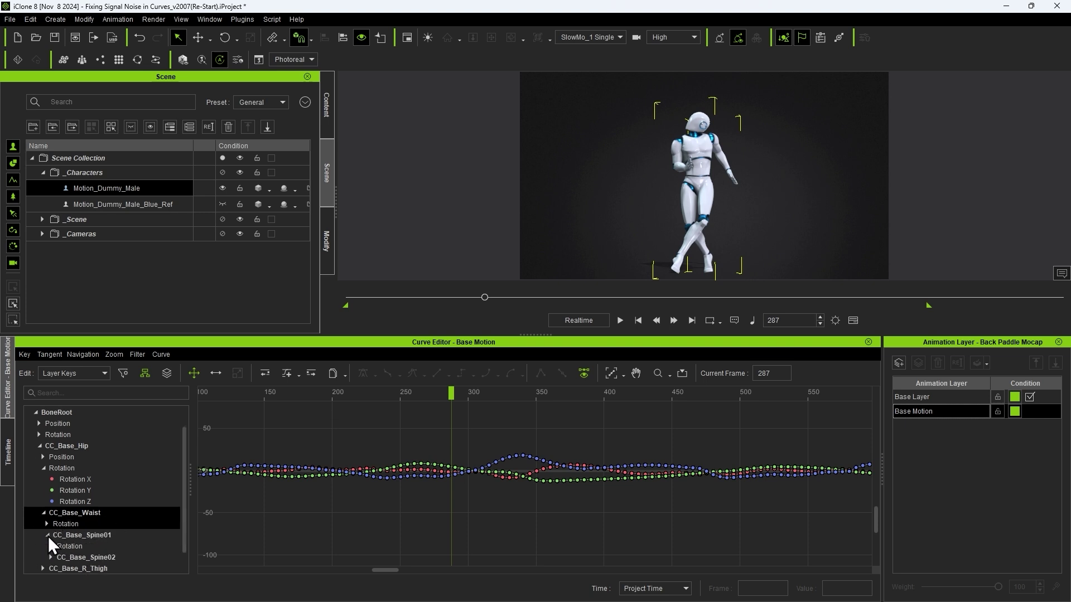
click(47, 535)
click(51, 536)
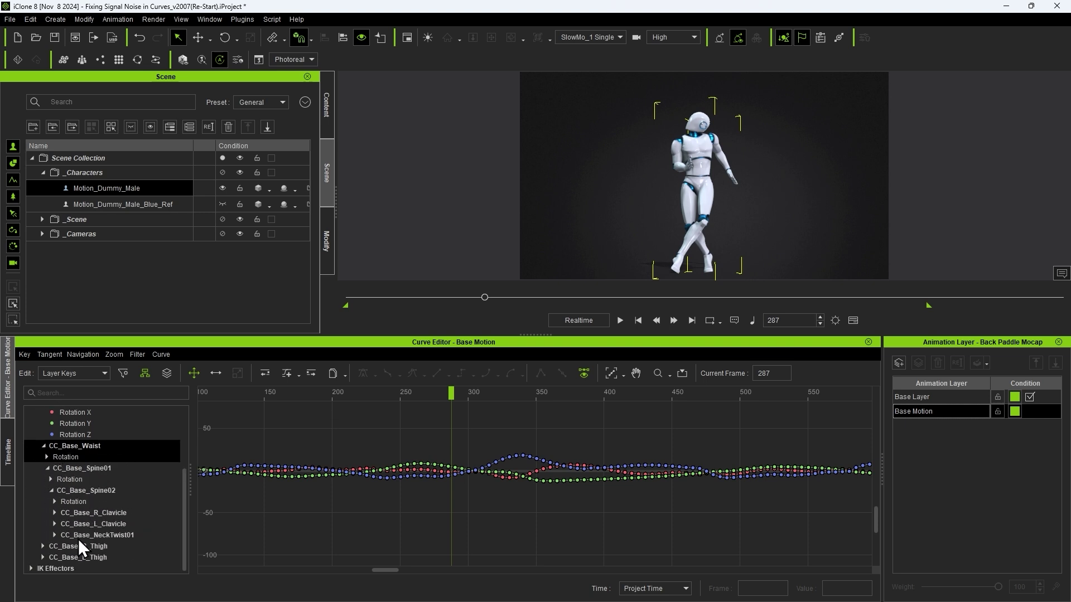
Display the curves of CC_Base_NeckTwist01 and CC_Base_NeckTwist02 in turn, expanding the tree down to CC_Base_Head
click(63, 536)
click(55, 536)
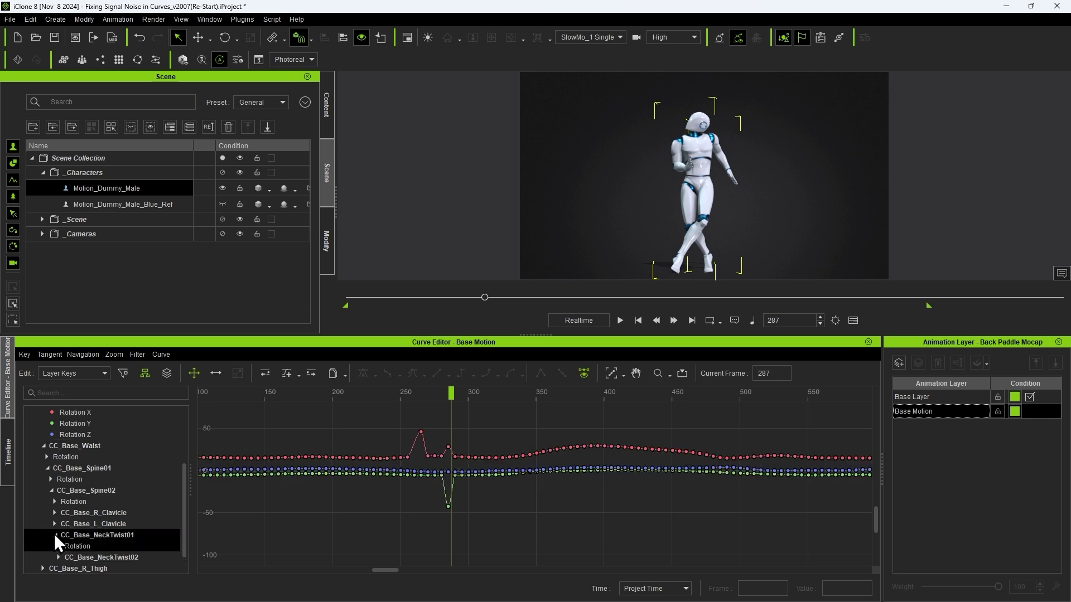
scroll(87, 538, down, 1)
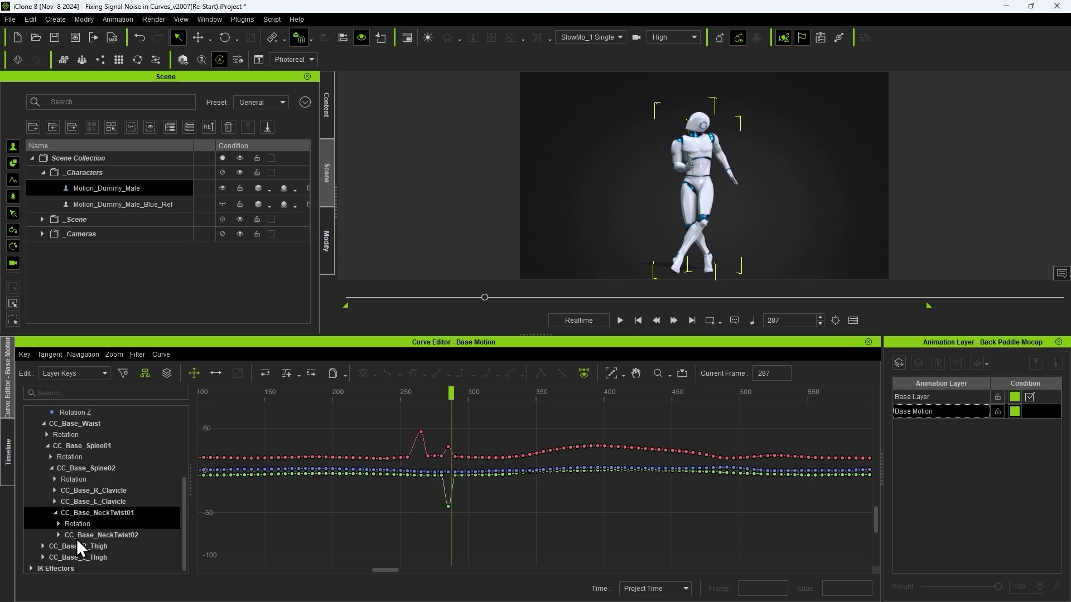
click(73, 535)
click(58, 536)
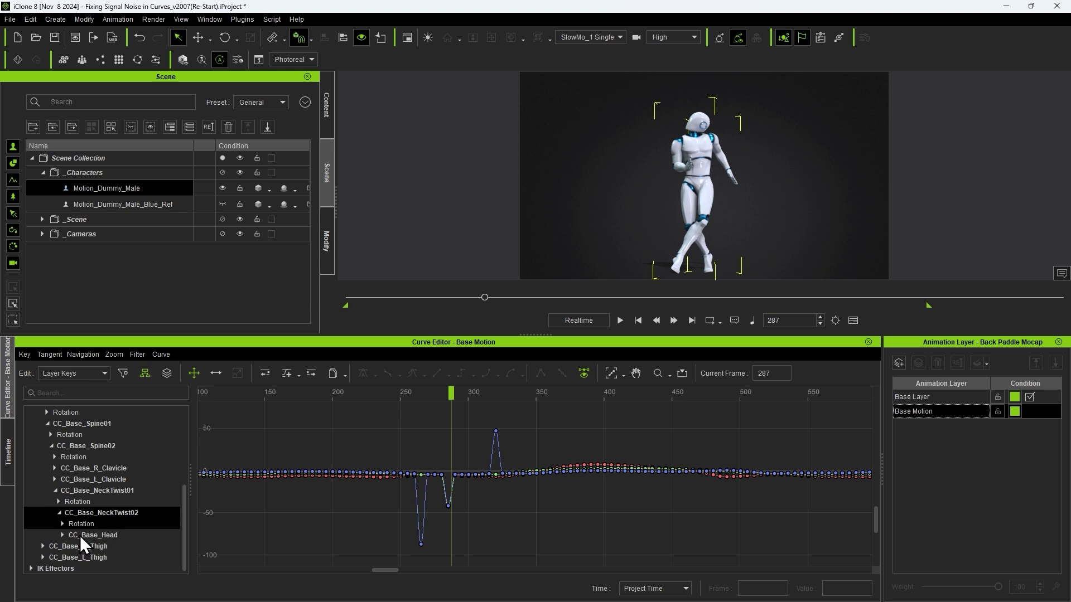
Expand the rotation channels of CC_Base_NeckTwist02 and CC_Base_Head, and display the head's X, Y and Z rotation curves individually and together
click(62, 523)
scroll(102, 547, down, 1)
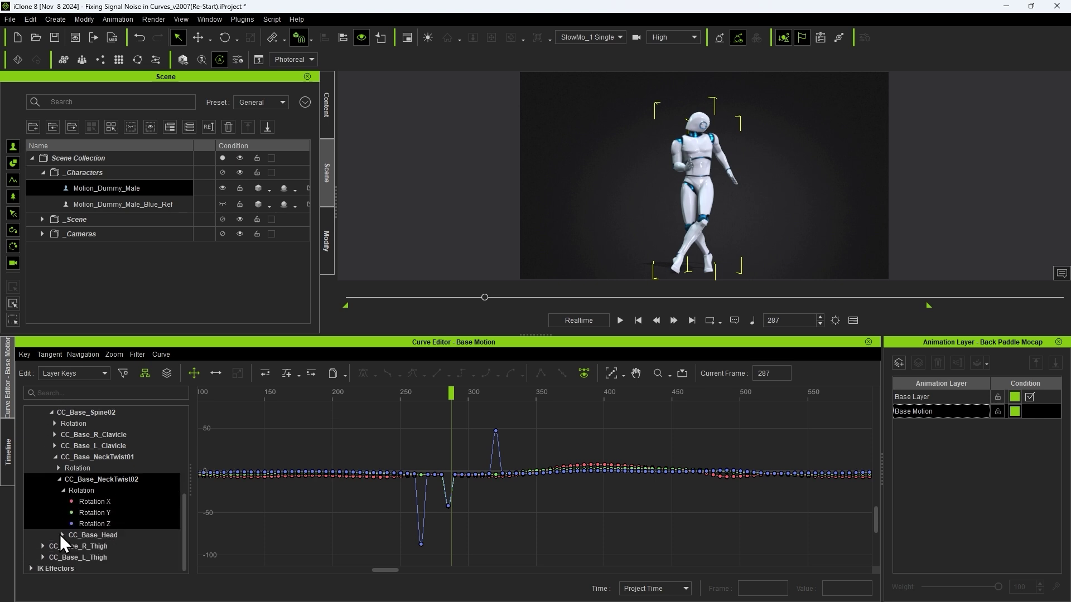
click(62, 535)
click(66, 535)
click(103, 513)
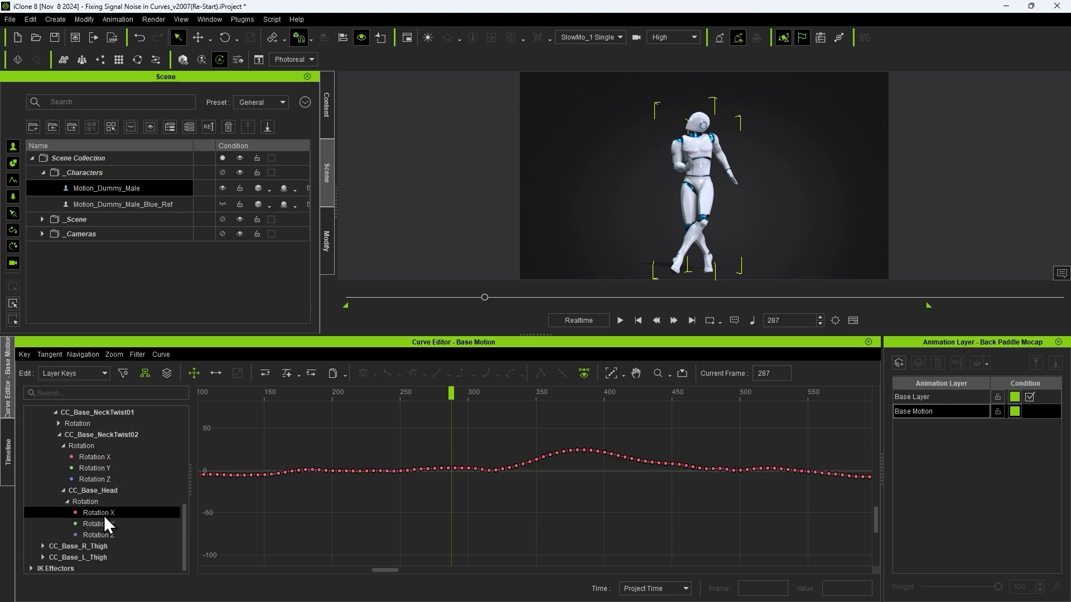
click(101, 524)
click(101, 536)
click(108, 513)
shift+click(106, 534)
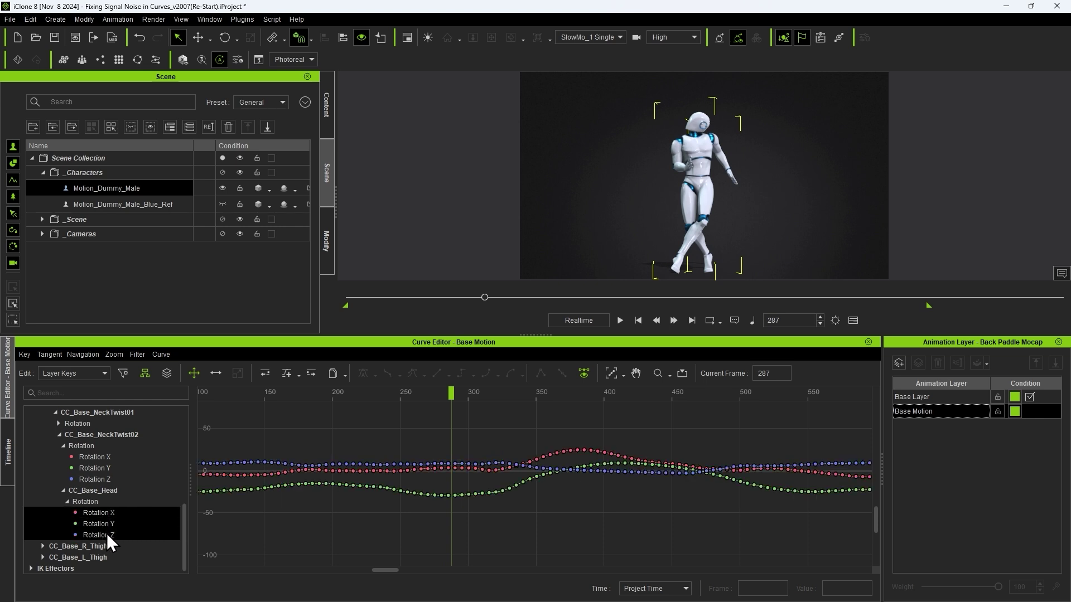
Collapse CC_Base_Head and display the rotation curves of CC_Base_NeckTwist01 and CC_Base_NeckTwist02 together, fitted to the graph
click(62, 492)
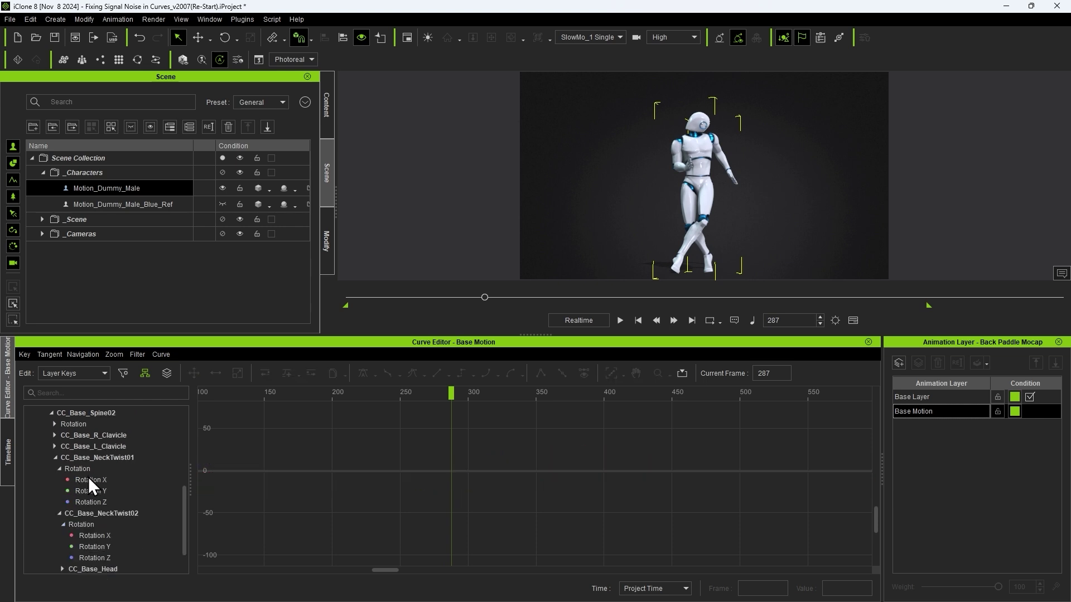
double_click(87, 471)
ctrl+click(94, 528)
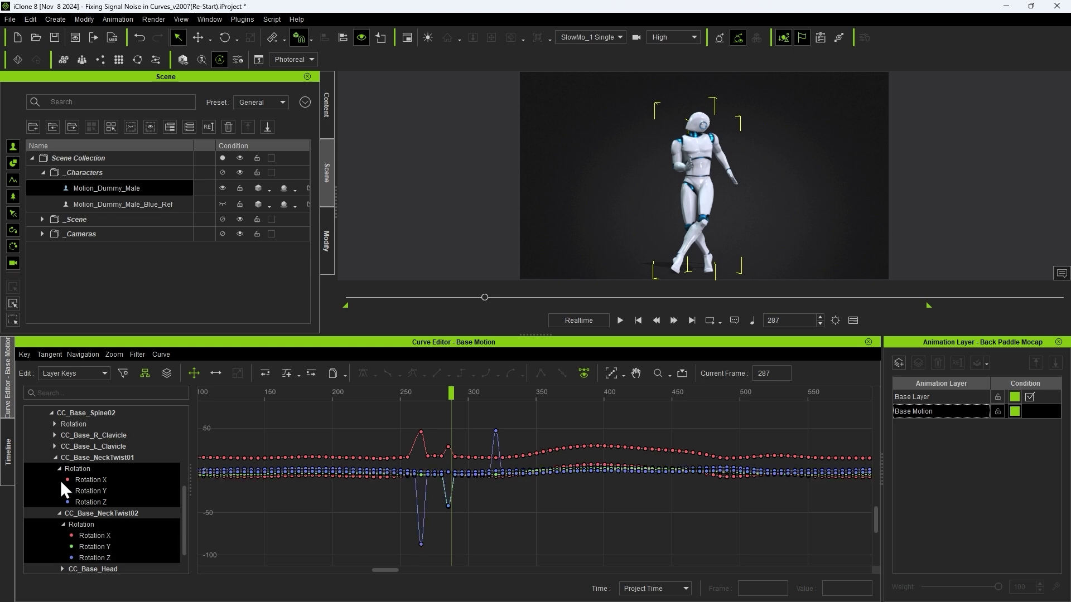
key(f)
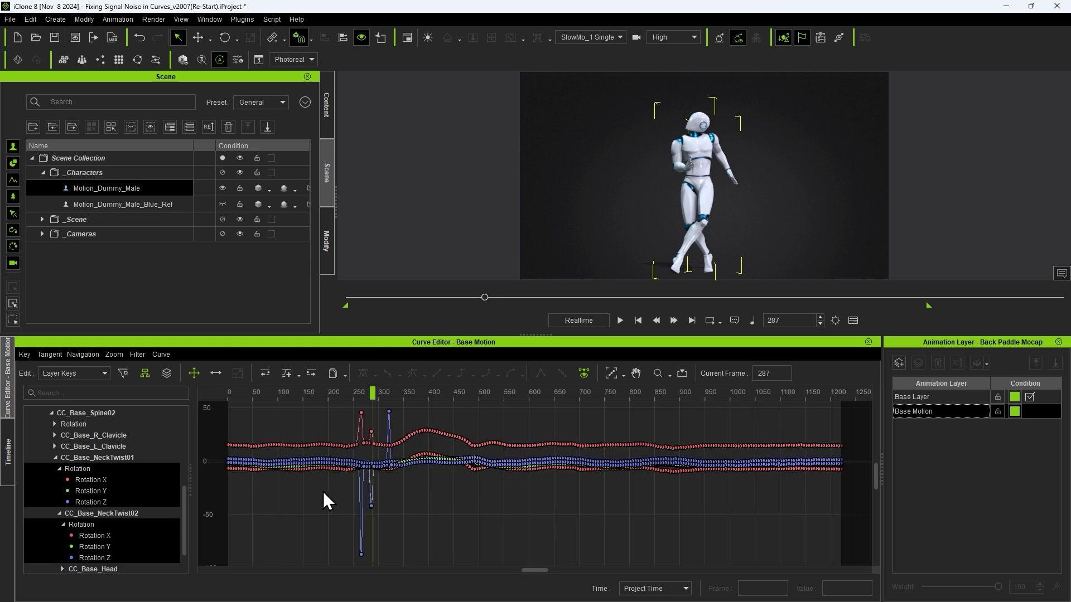
Frame the graph on the neck keys between about frames 200 and 350, adjusting the time and value zoom around the noise spikes
drag(327, 409, 406, 555)
key(f)
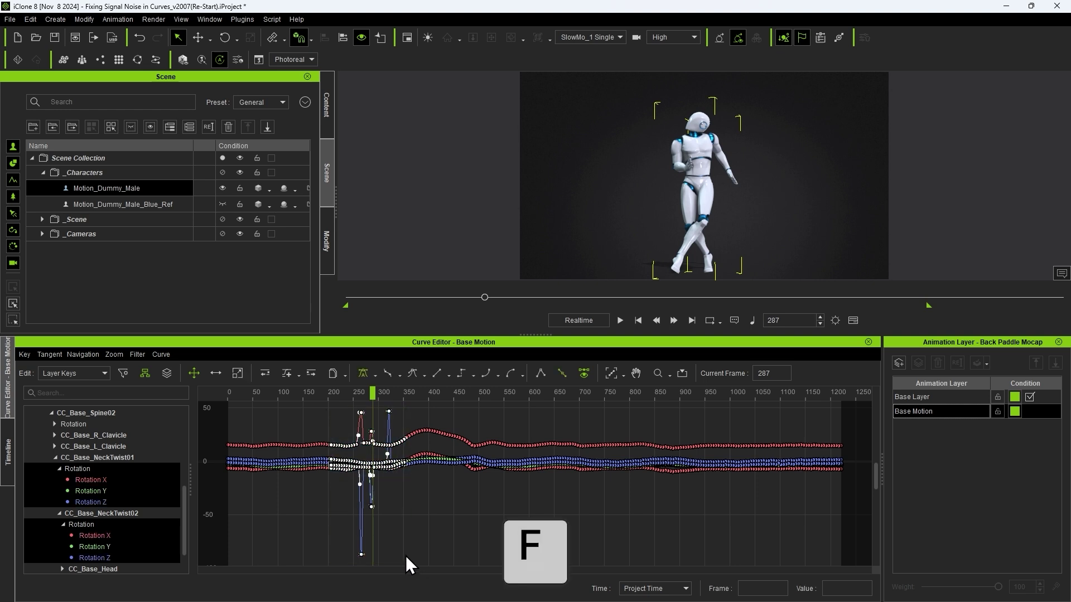
click(423, 527)
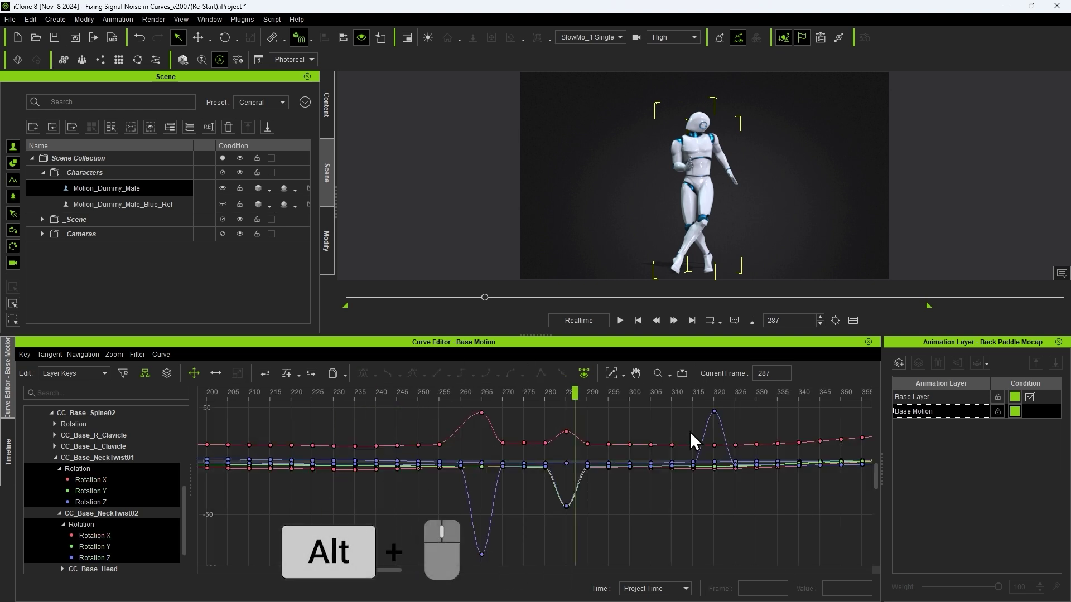
alt+scroll(532, 504, down, 5)
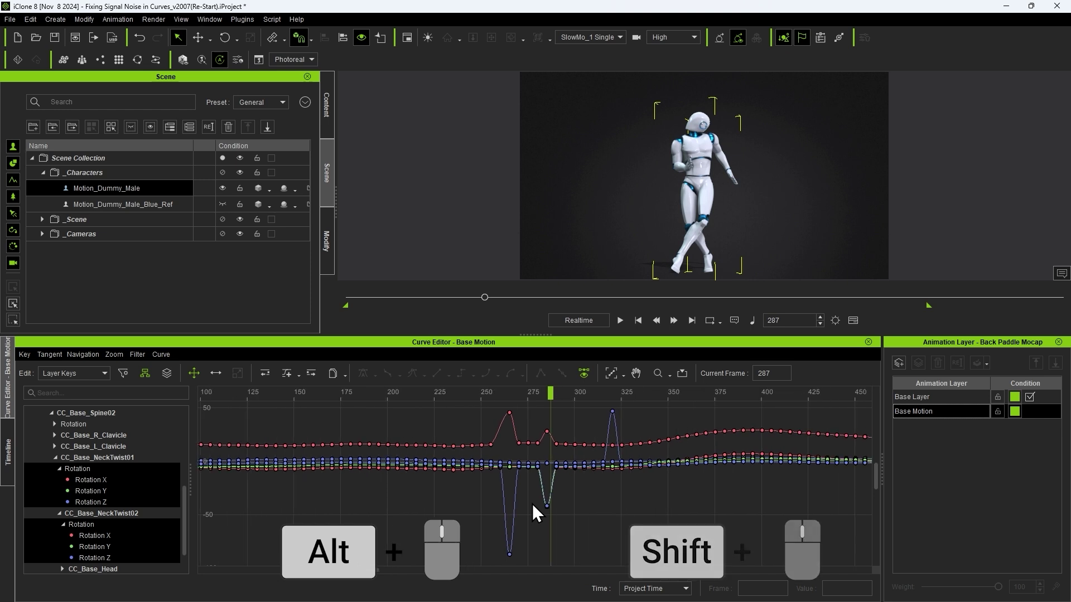
shift+scroll(532, 503, down, 4)
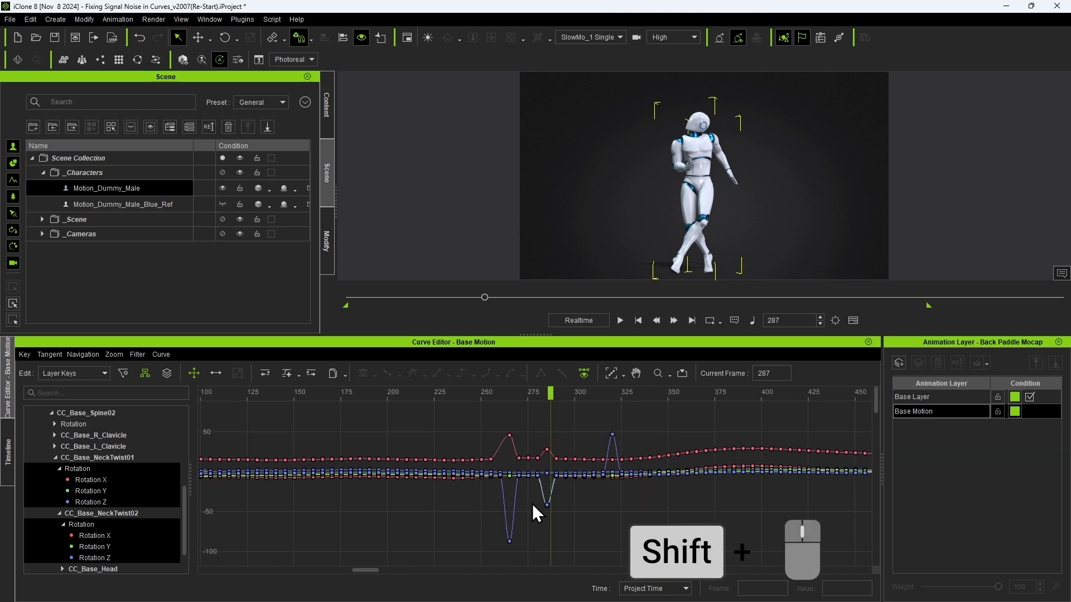
alt+drag(596, 516, 554, 515)
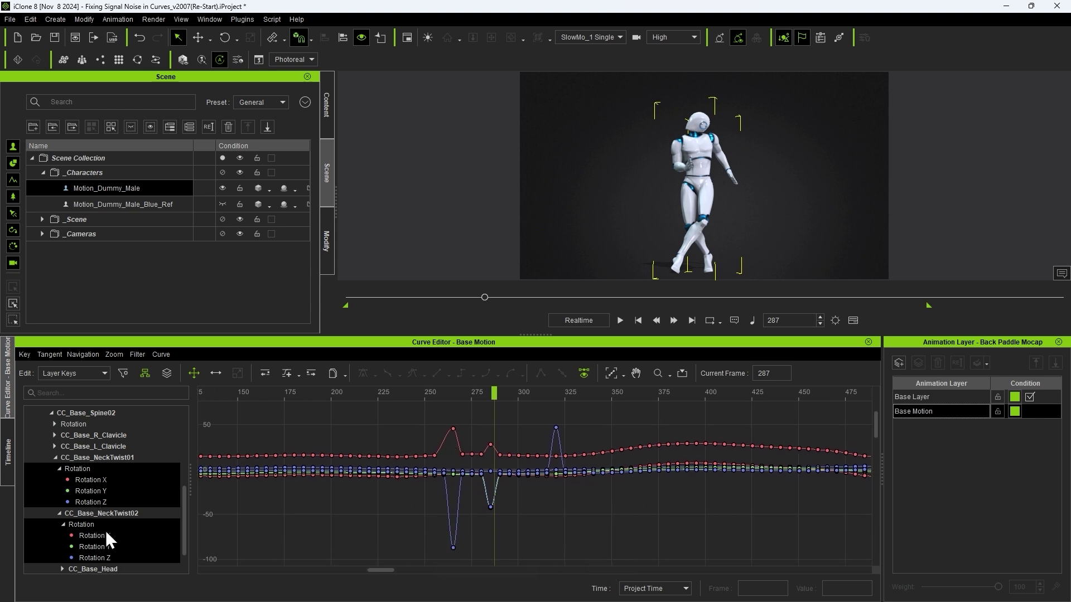
Select the spiky keys on CC_Base_NeckTwist02's Rotation Z between about frames 240 and 340, and preview Remove Peaks at strength 88
click(102, 558)
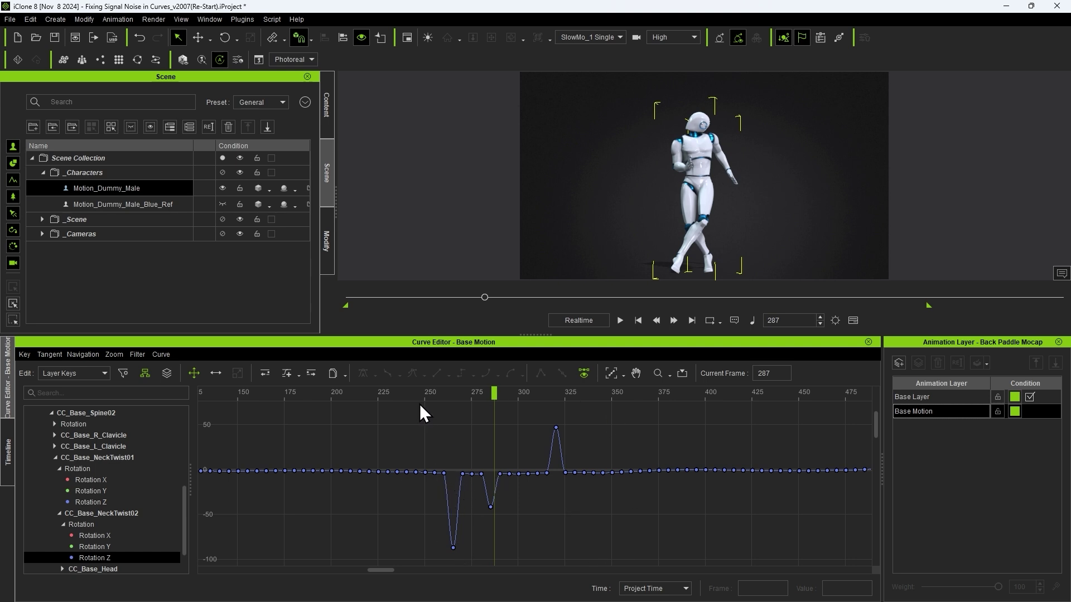
drag(413, 411, 589, 557)
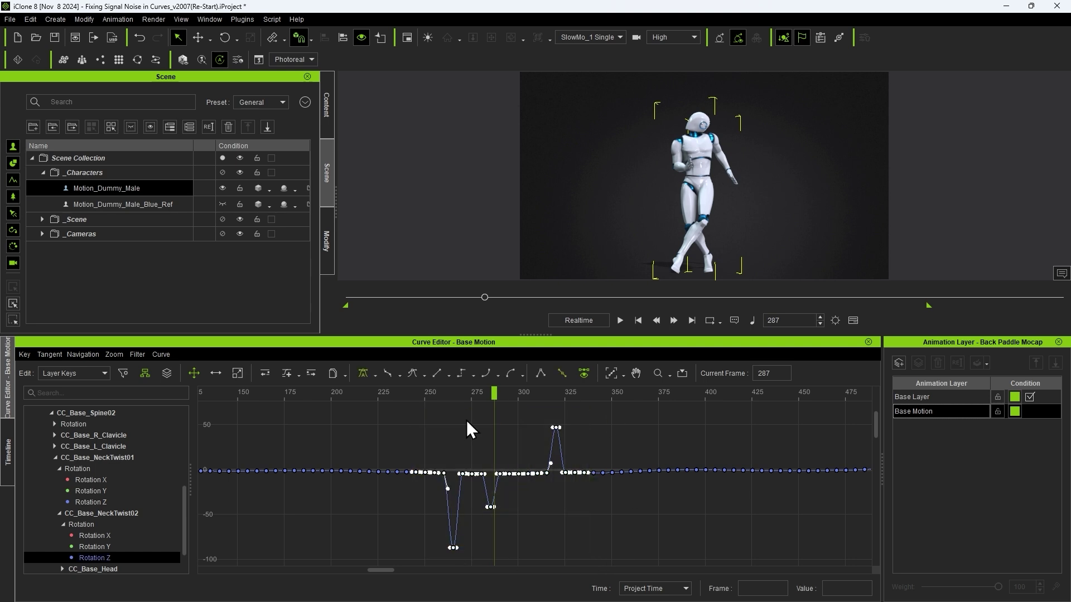
click(143, 356)
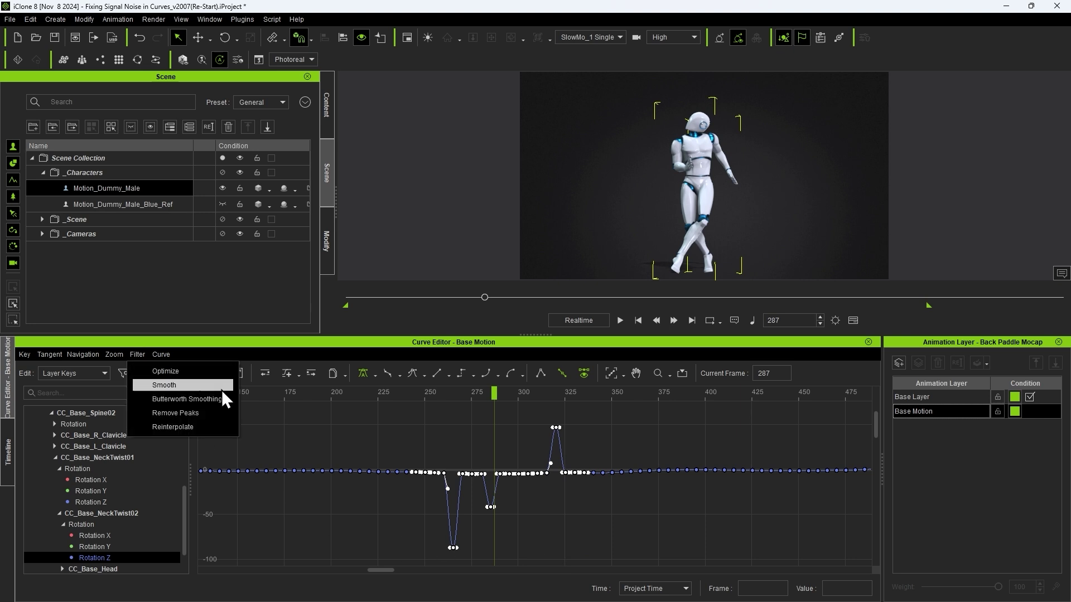
click(216, 417)
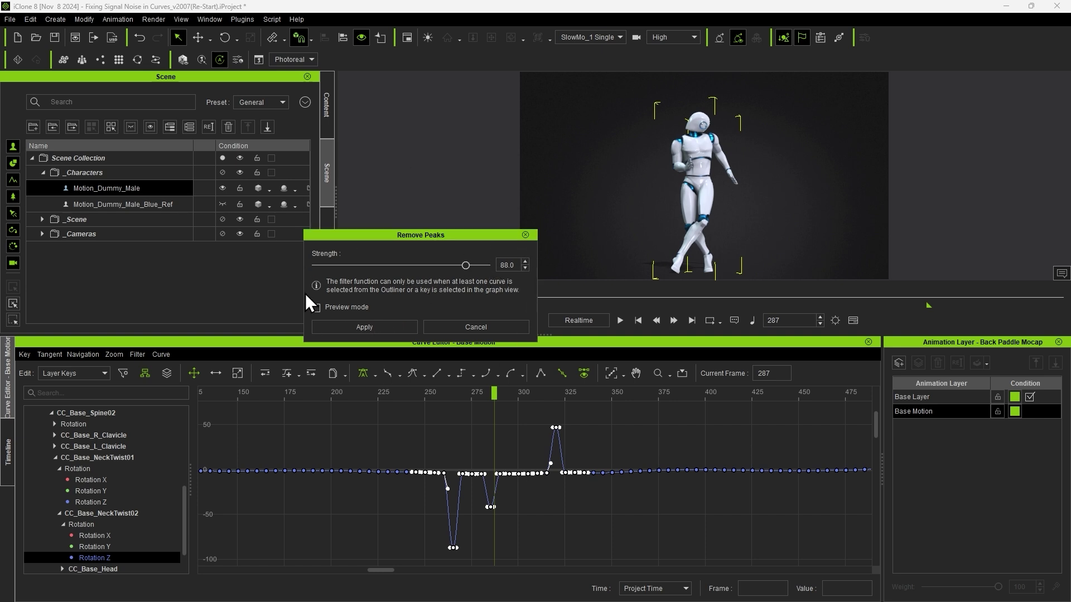
click(316, 307)
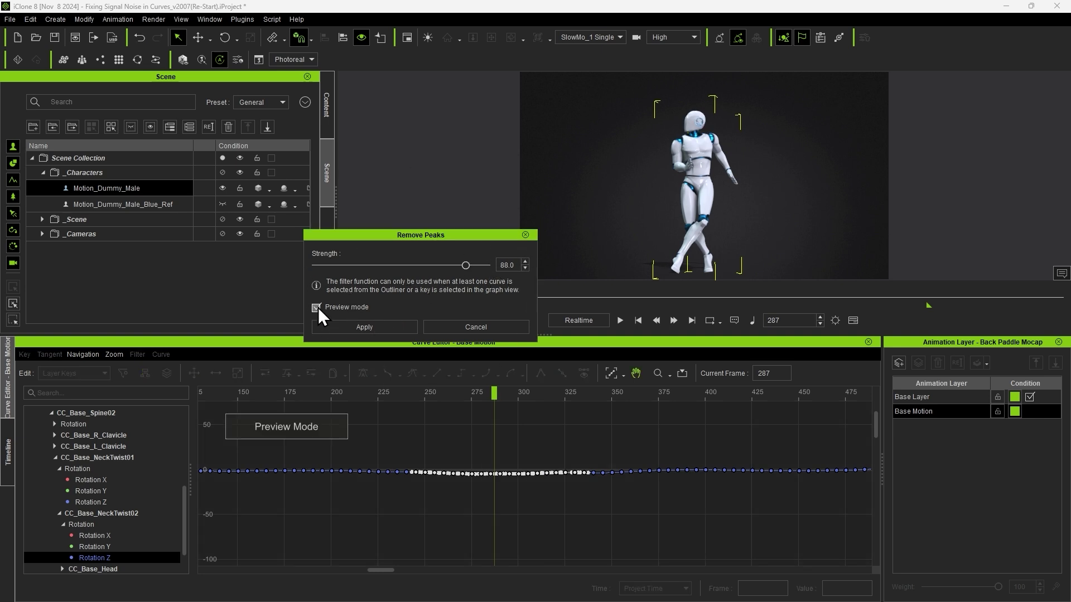
click(427, 496)
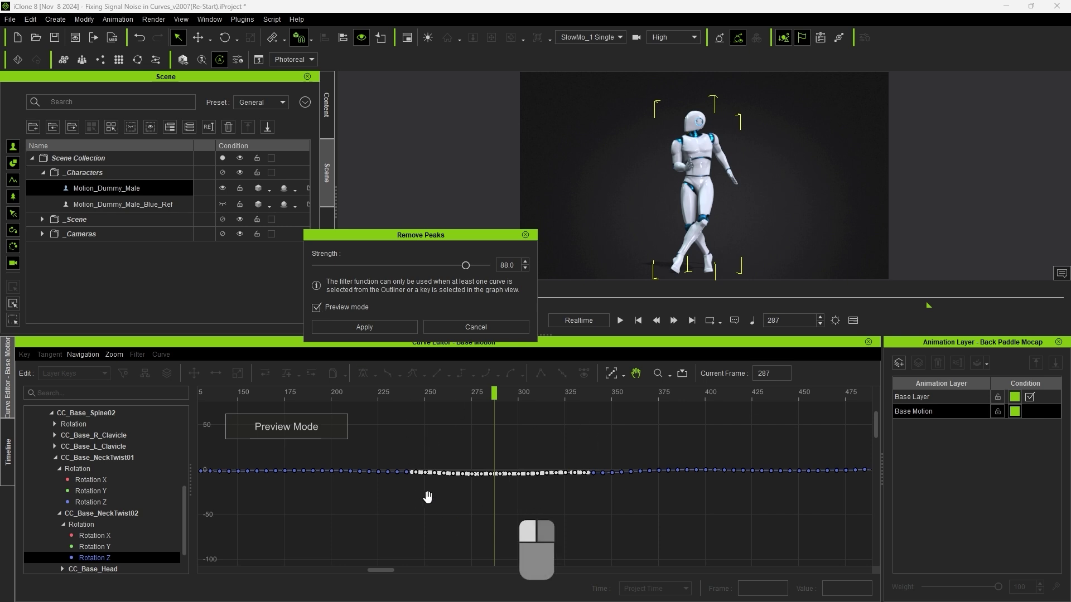
mouse_move(428, 496)
mouse_down()
mouse_move(491, 529)
mouse_move(443, 469)
mouse_move(427, 505)
mouse_up()
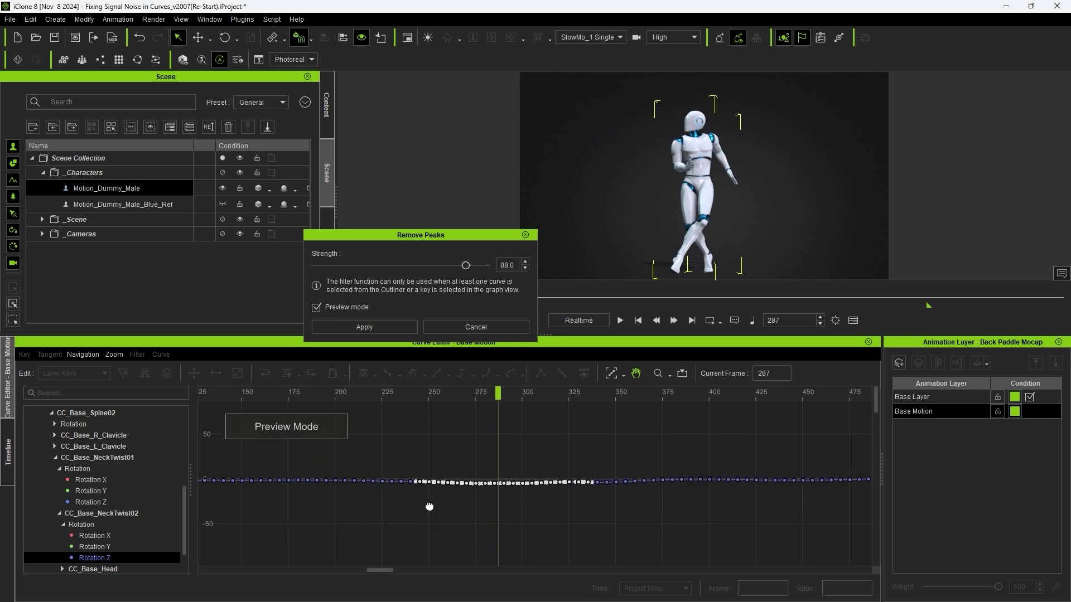
Turn off the preview, extend the key selection back to about frame 200, deselect the keys after about frame 290, and preview again
click(318, 310)
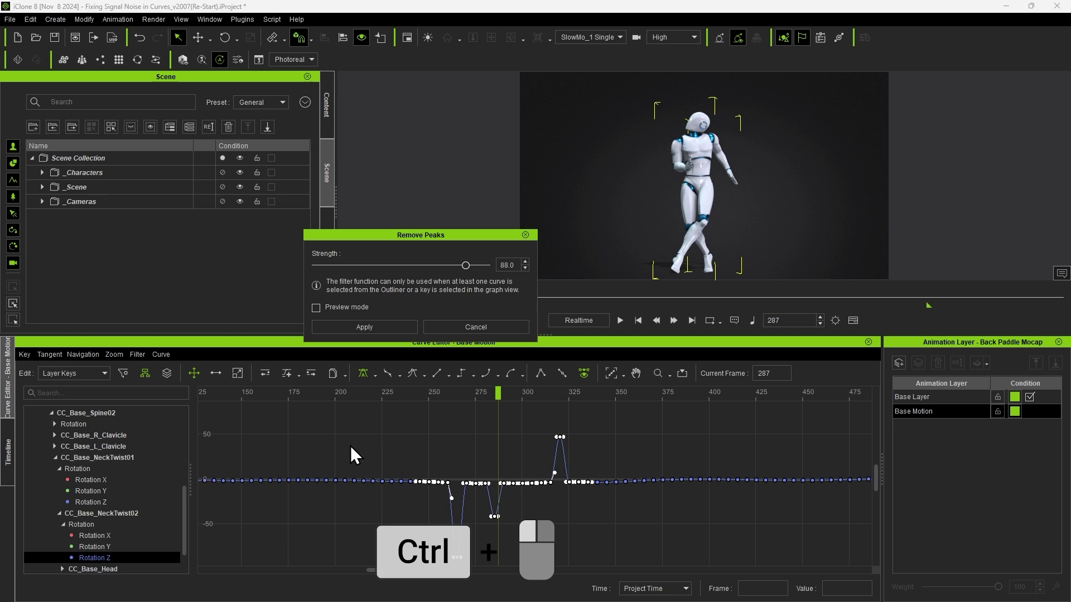
mouse_move(341, 445)
ctrl+mouse_down()
mouse_move(414, 502)
mouse_move(508, 526)
ctrl+mouse_up()
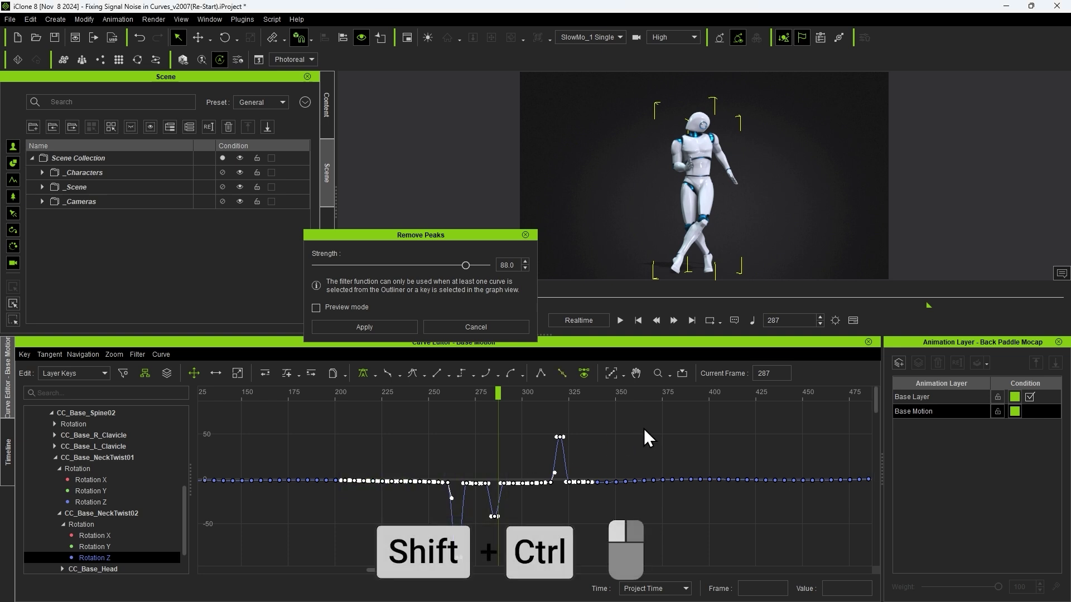
ctrl+shift+drag(643, 428, 507, 532)
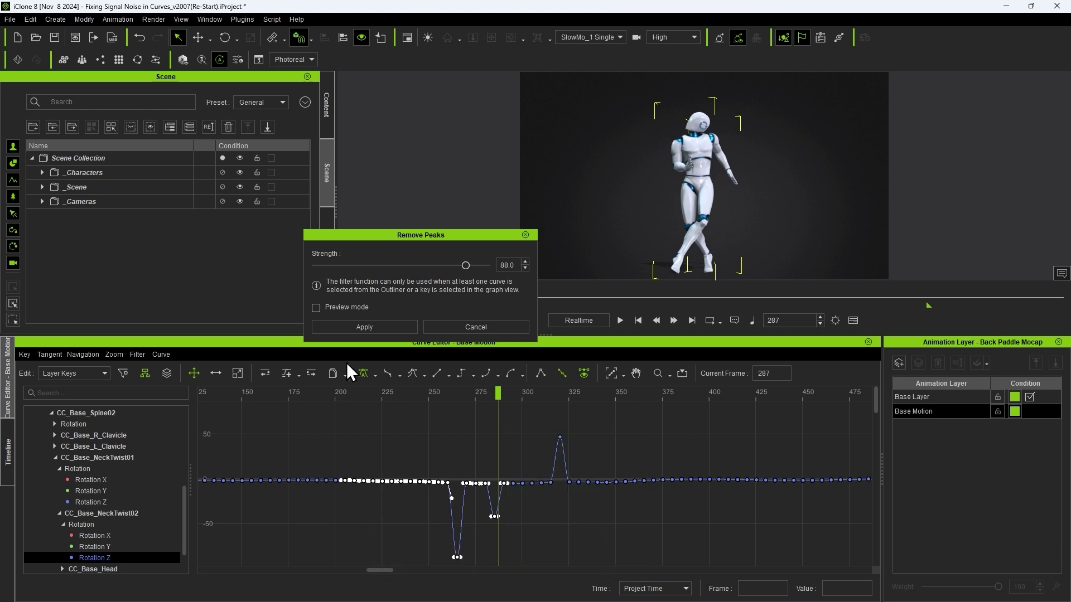
click(319, 309)
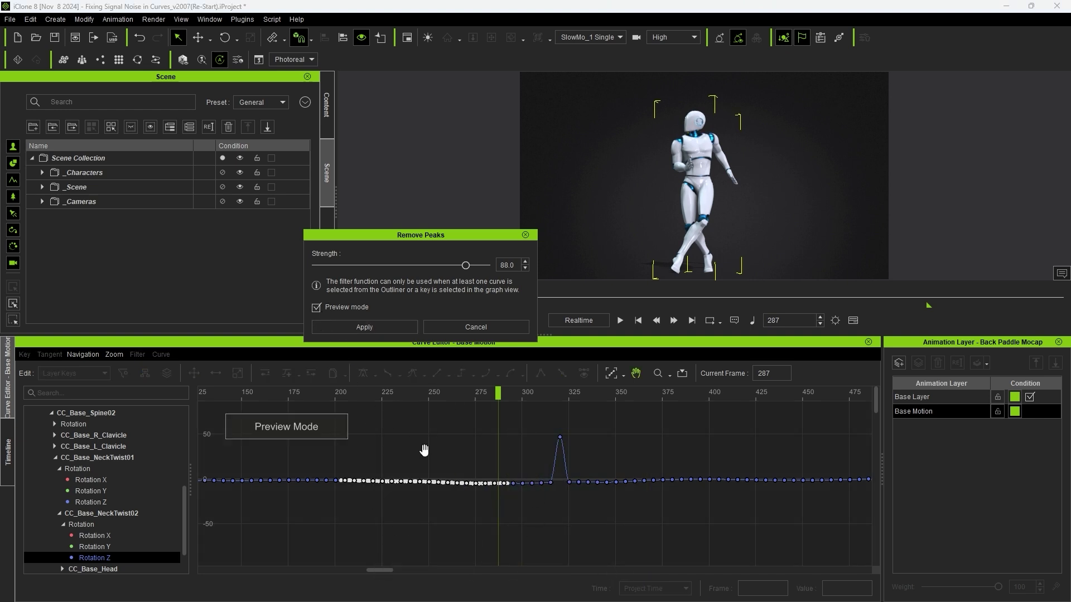
Select the keys around the upward peak near frame 320 and apply Remove Peaks at strength 12.7 after previewing it
click(319, 308)
drag(632, 422, 496, 512)
click(316, 307)
drag(465, 266, 337, 269)
click(390, 328)
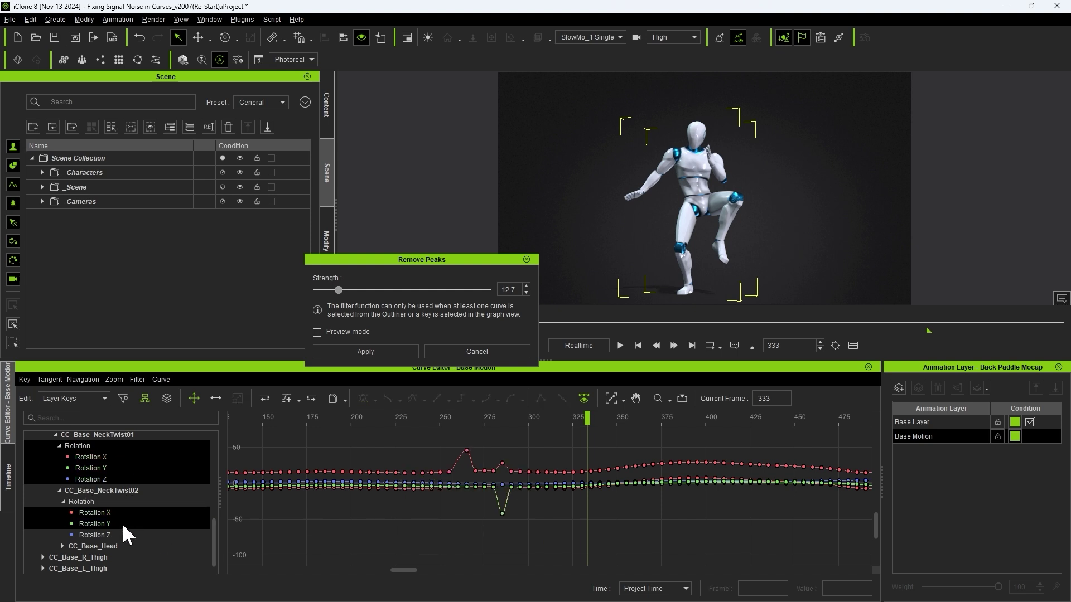
Preview Remove Peaks at strength 44.4 on the remaining neck twist curves and play the animation from about frame 212
click(316, 332)
drag(337, 290, 392, 293)
click(393, 419)
key(space)
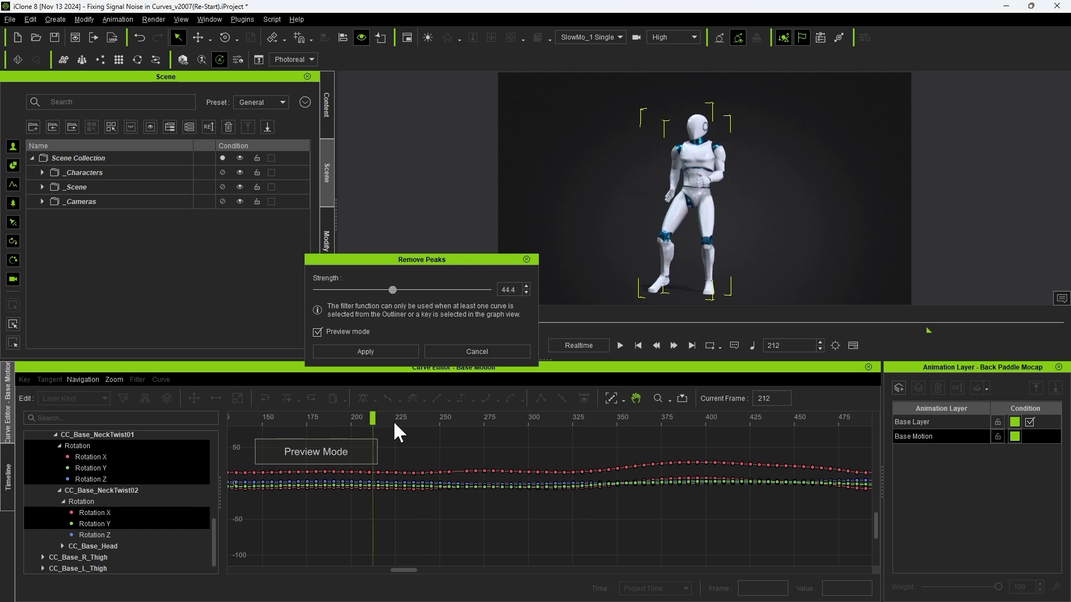
Turn off the Remove Peaks preview and play the unfiltered motion from frame 235 for comparison
click(414, 417)
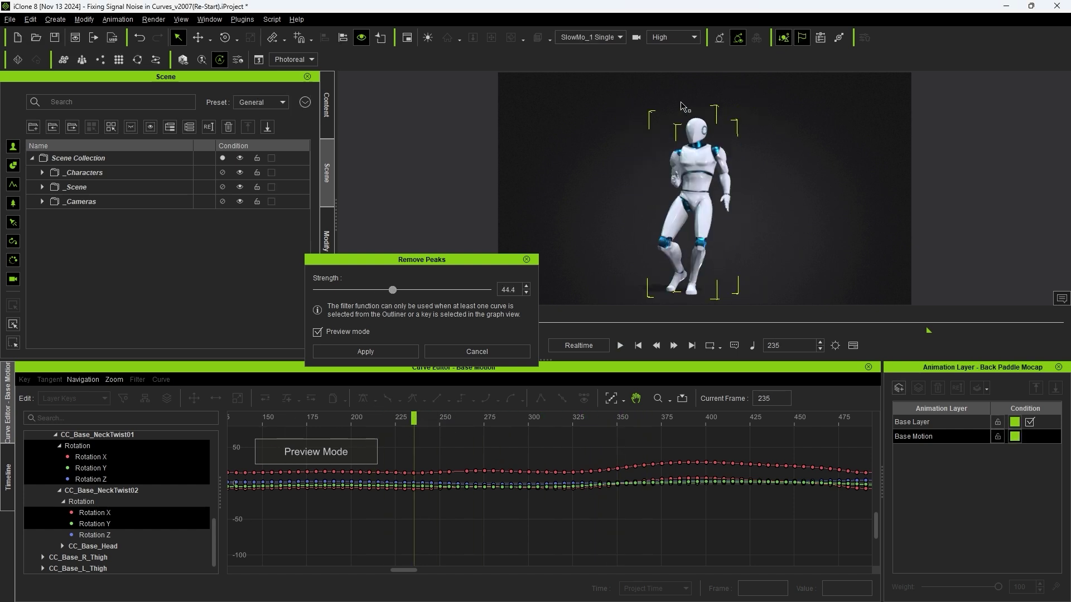
click(317, 332)
key(space)
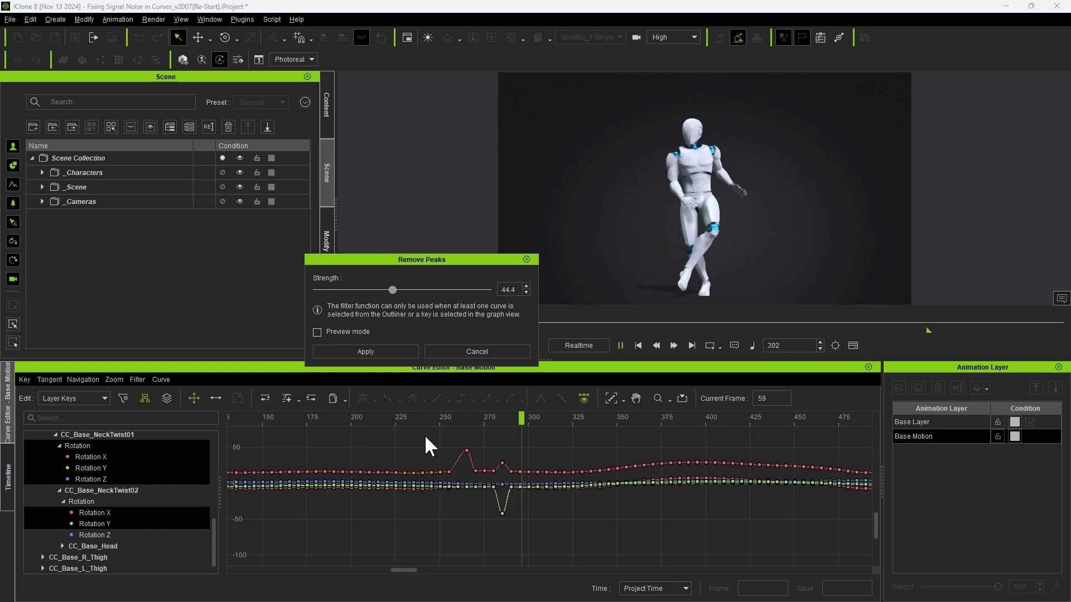
click(424, 434)
Turn the Remove Peaks preview back on, check the head motion by playing and scrubbing, and apply the filter at strength 44.4
click(318, 332)
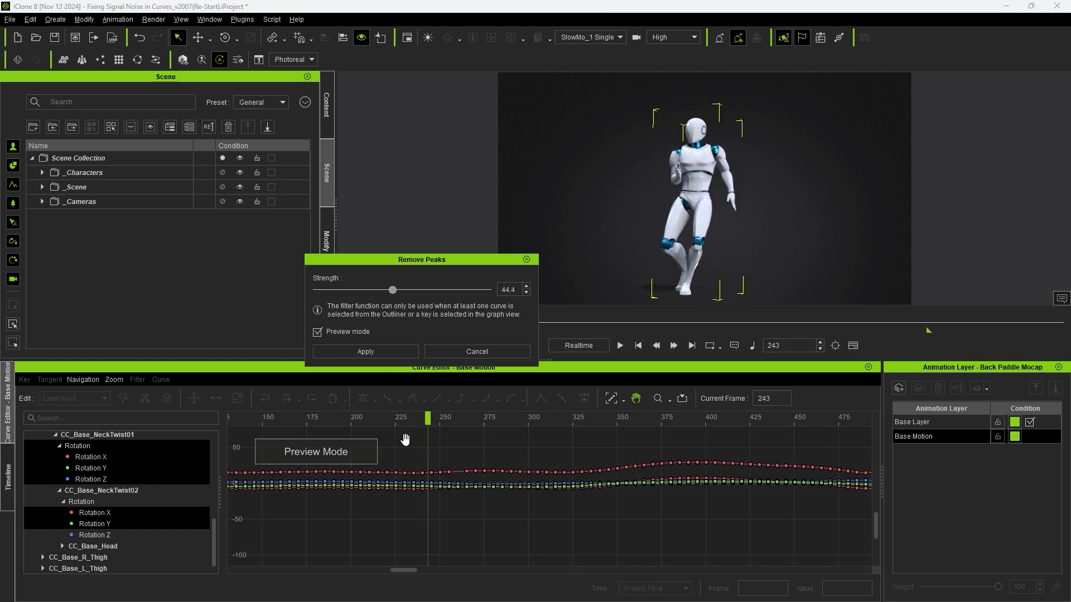
key(space)
key(space)
mouse_move(575, 418)
mouse_down()
mouse_move(590, 416)
mouse_move(520, 417)
mouse_move(582, 417)
mouse_up()
click(365, 353)
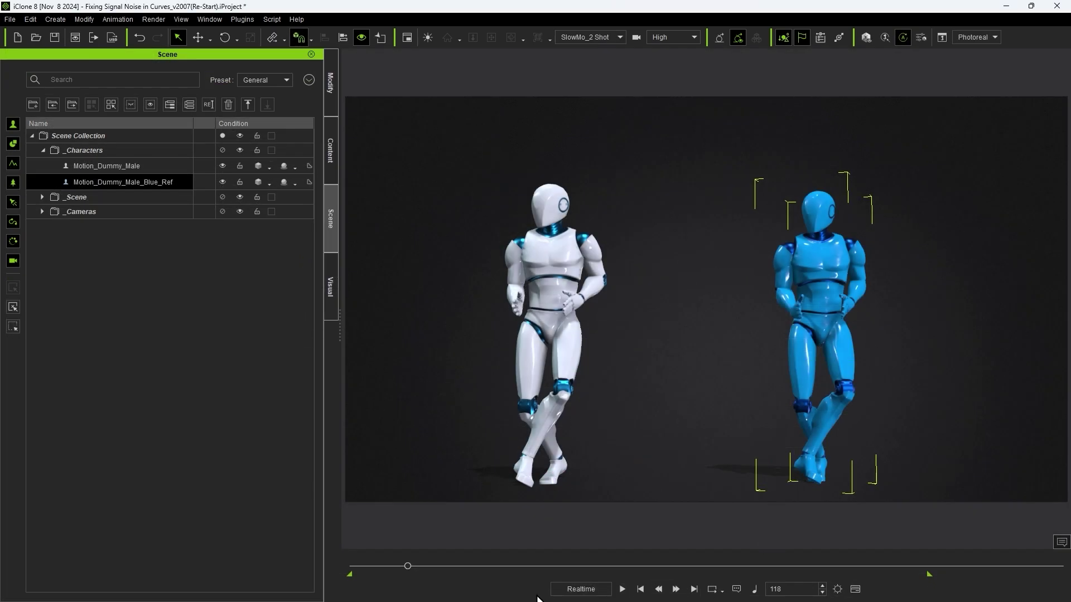
Play and scrub the animation to compare the white dummy's motion with the blue reference dummy's
click(623, 589)
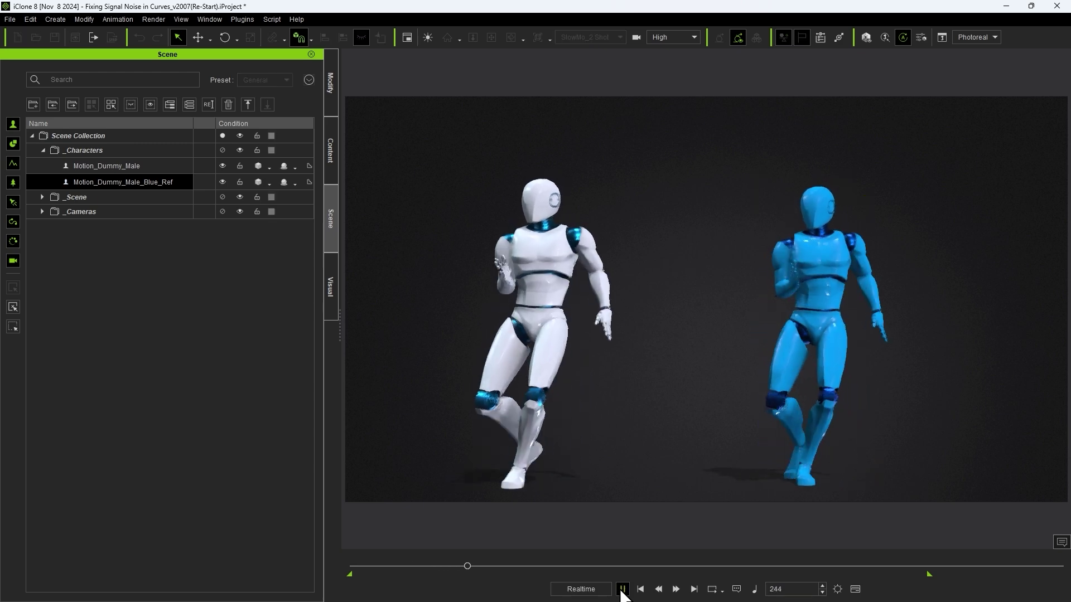
click(622, 589)
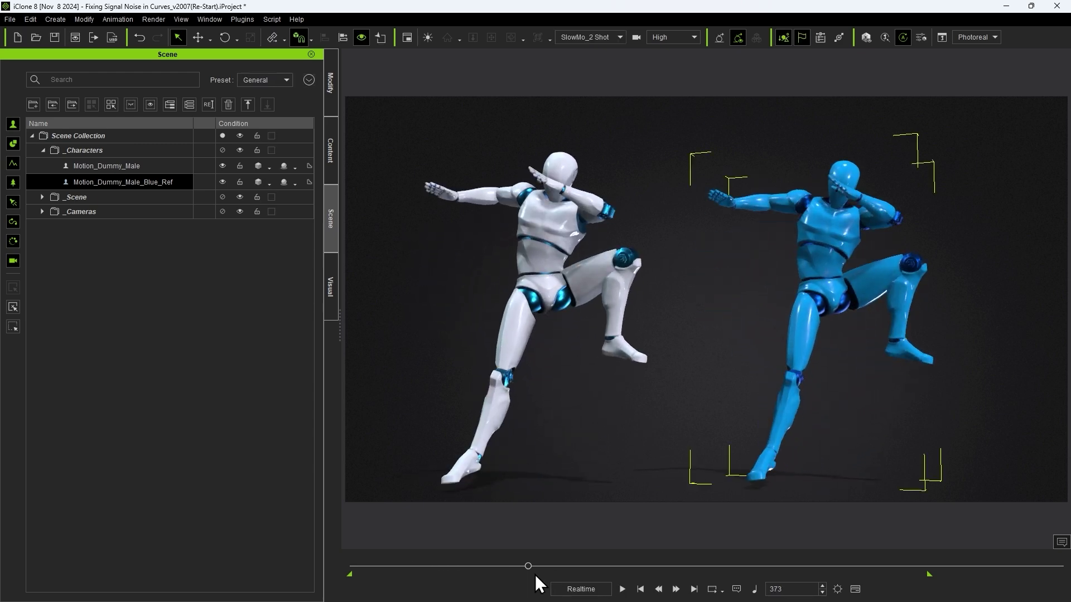
drag(513, 566, 501, 568)
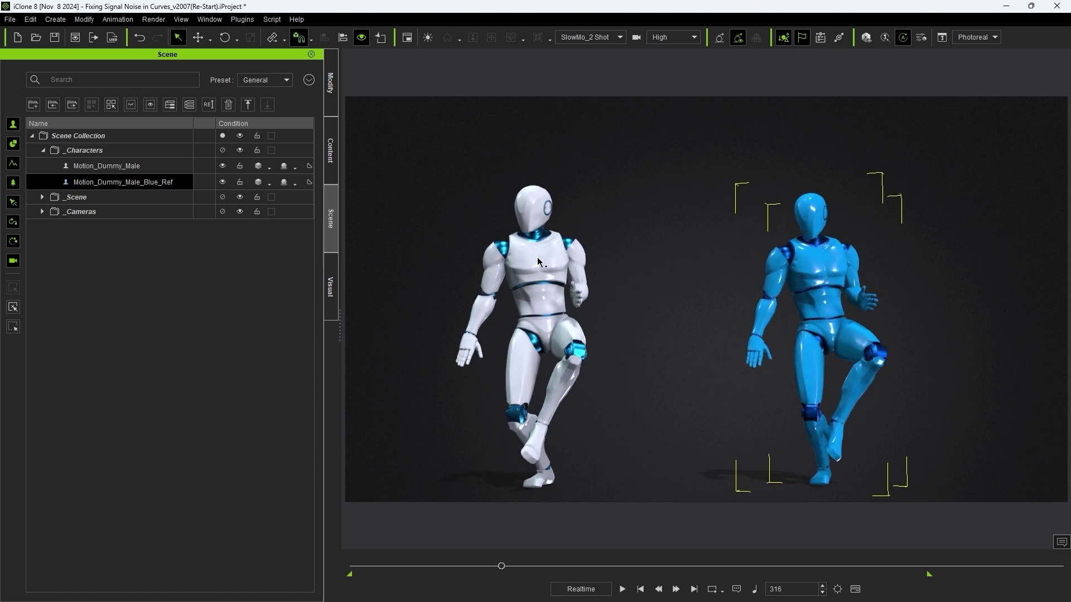
click(623, 589)
click(622, 589)
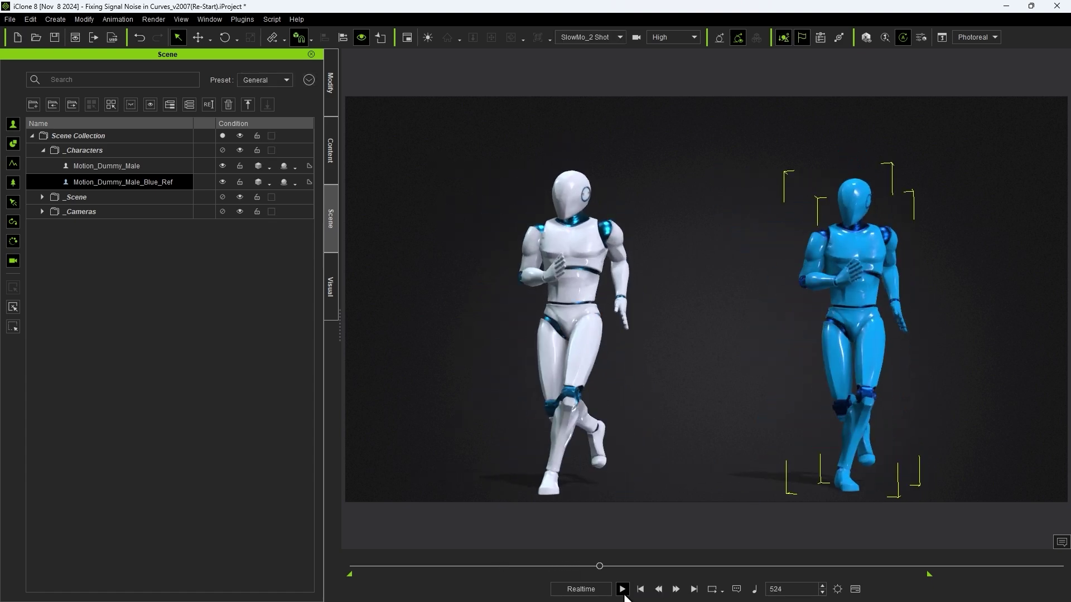
click(622, 589)
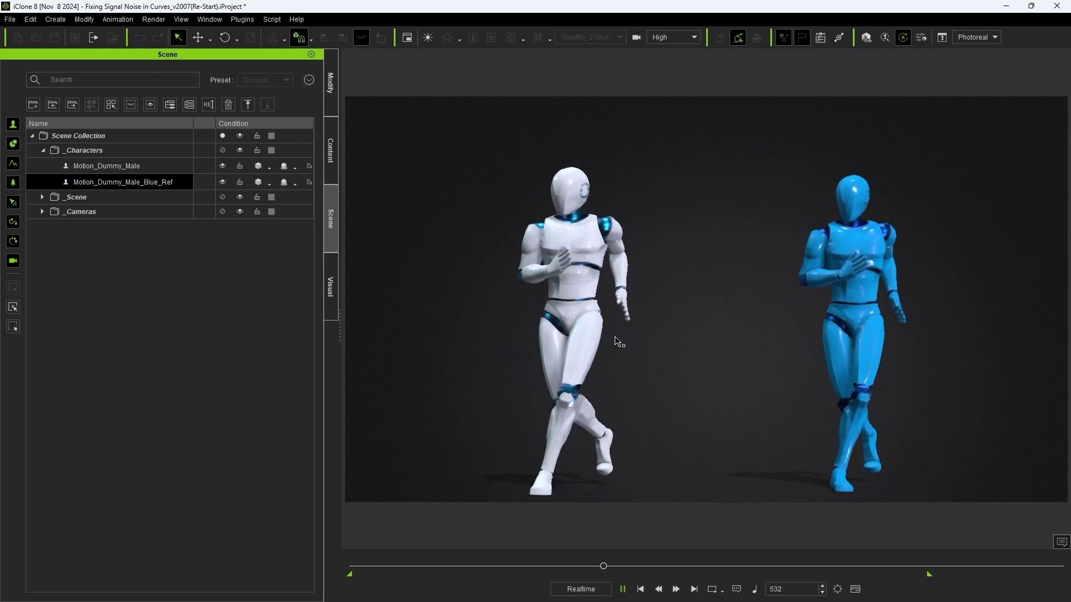
drag(602, 566, 590, 567)
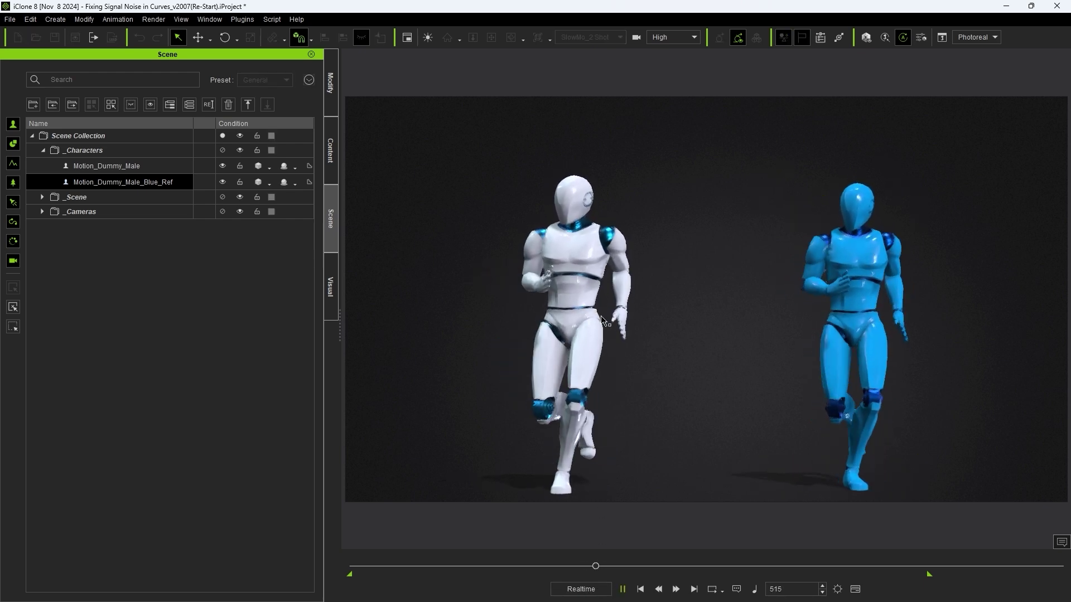
Open the Edit Motion Layer tool for the white dummy and show the motion trail of its left hand
click(105, 18)
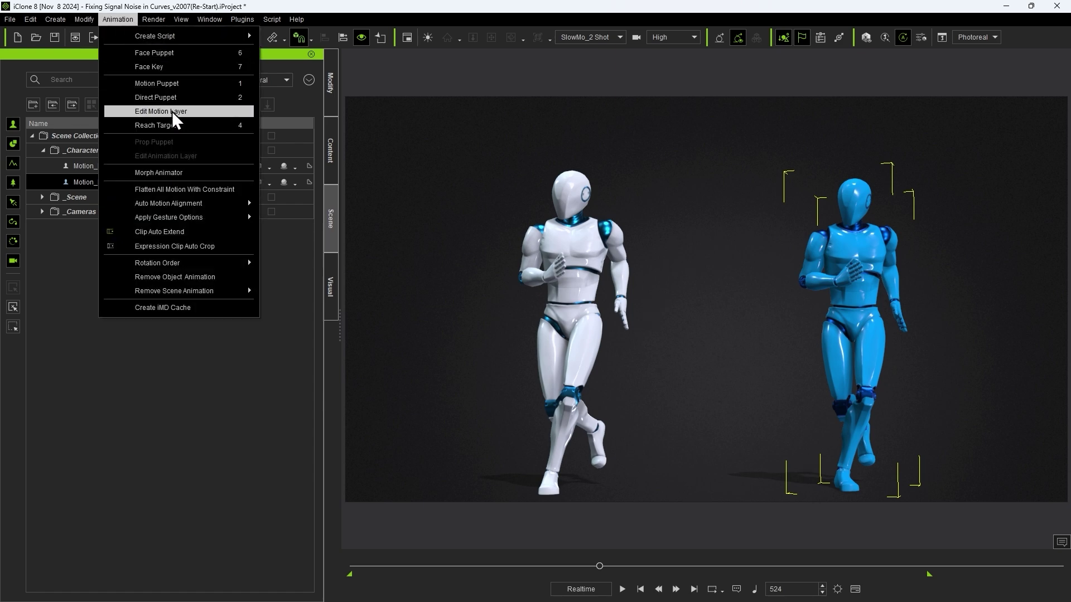
click(144, 111)
drag(164, 21, 167, 119)
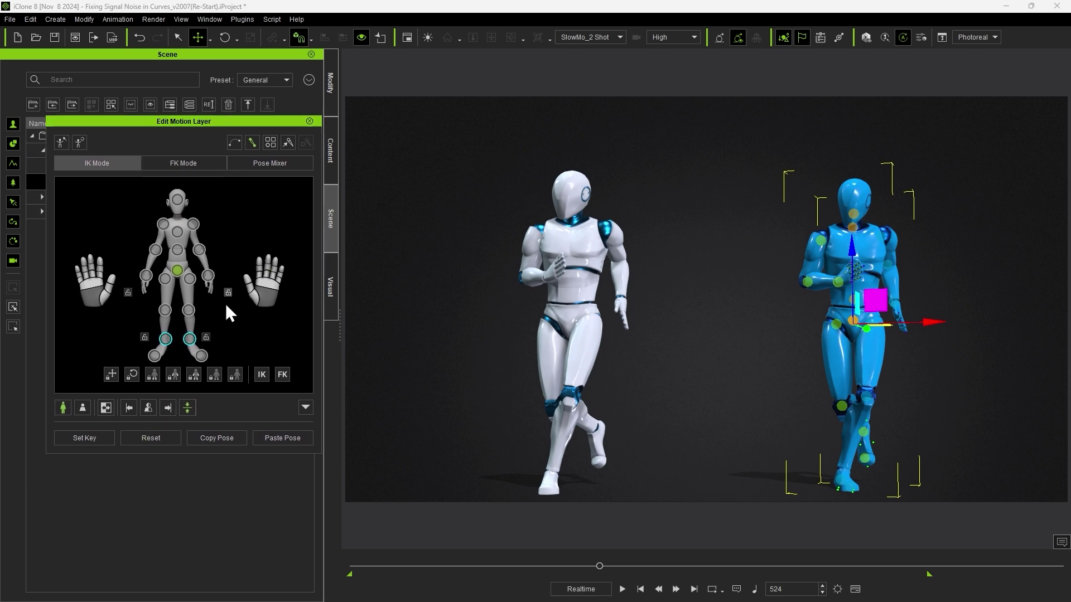
click(564, 306)
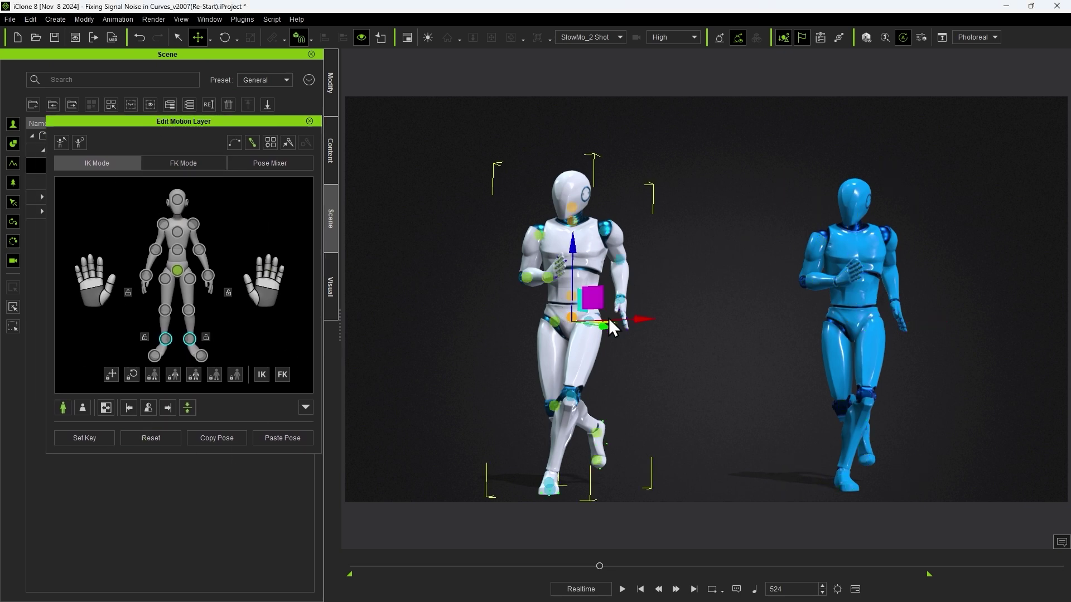
click(623, 300)
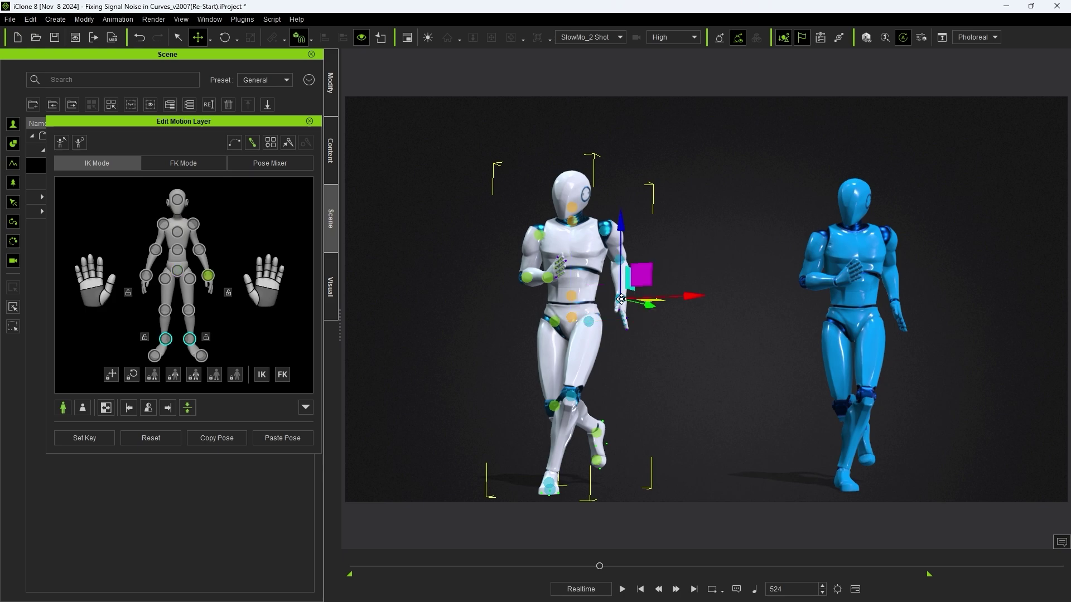
right_click(622, 301)
click(688, 310)
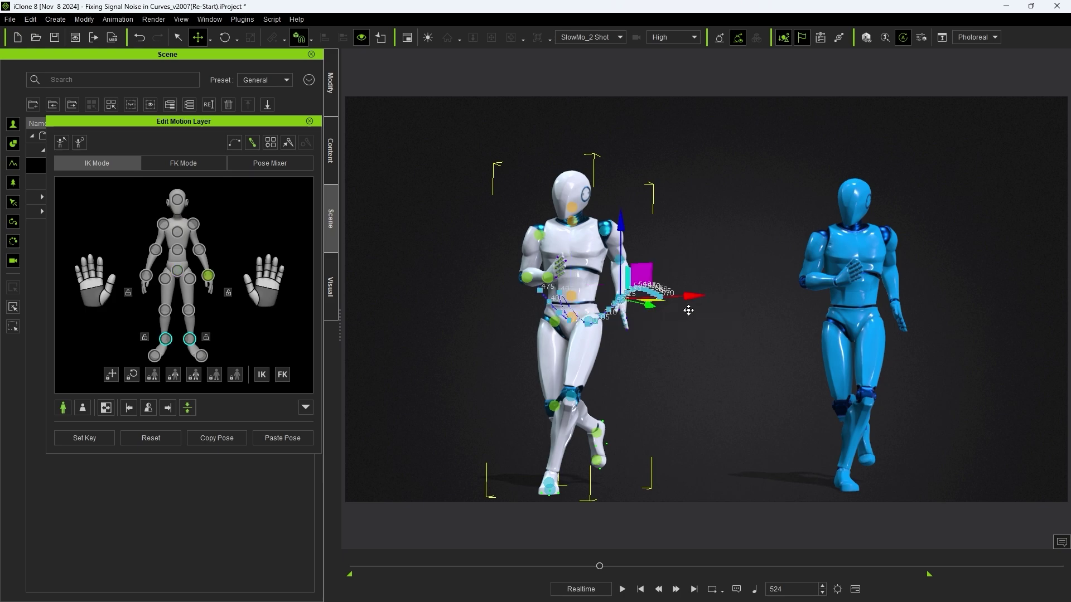
Examine the left hand's trail around frame 474, and turn off tween frame plotting and keyframe labels in its Motion Trail settings
drag(599, 566, 576, 565)
right_drag(728, 296, 709, 297)
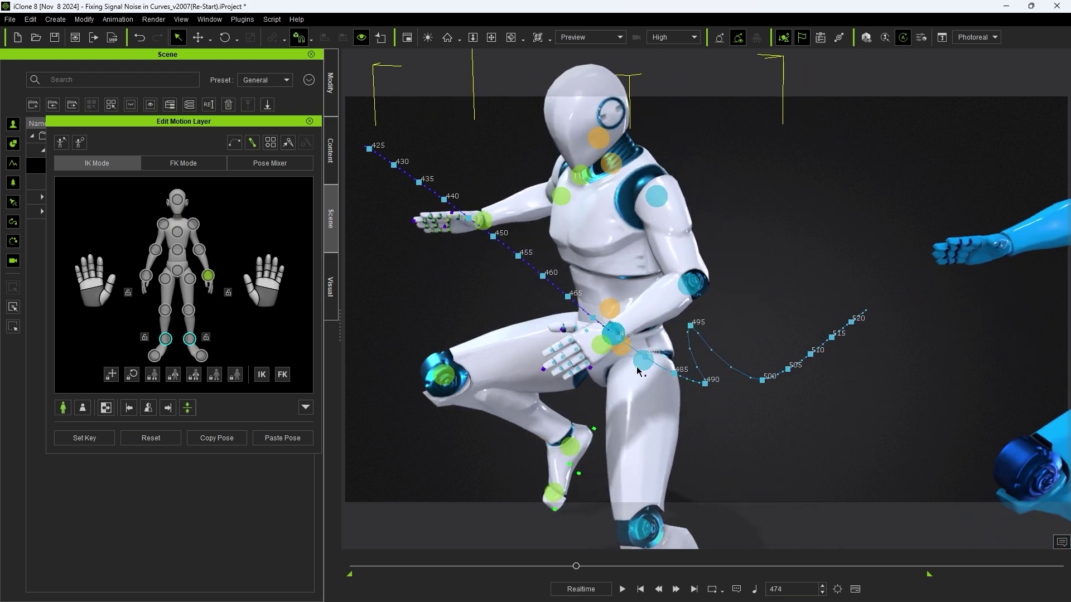
click(234, 146)
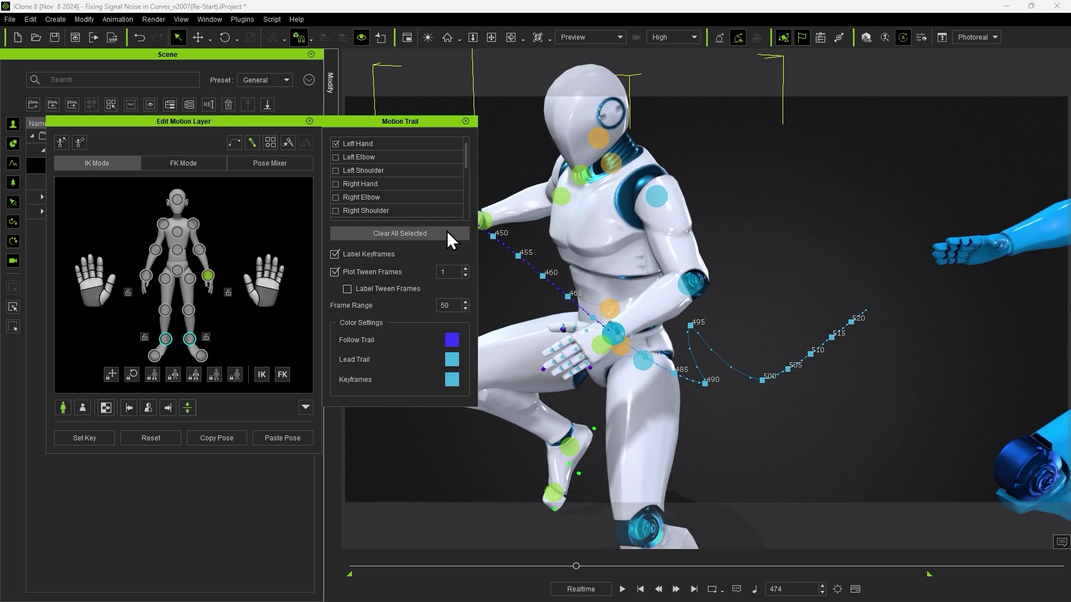
click(335, 272)
click(334, 254)
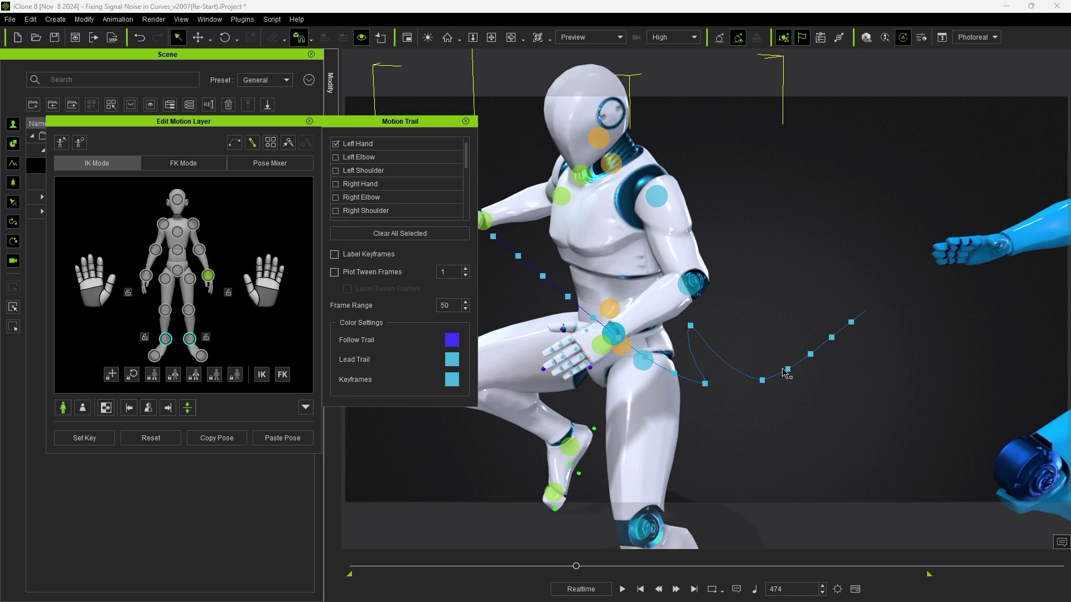
mouse_move(577, 567)
mouse_down()
mouse_move(604, 564)
mouse_move(570, 564)
mouse_move(587, 563)
mouse_up()
Set the motion trail's frame range to 60 and turn the keyframe labels back on
double_click(446, 305)
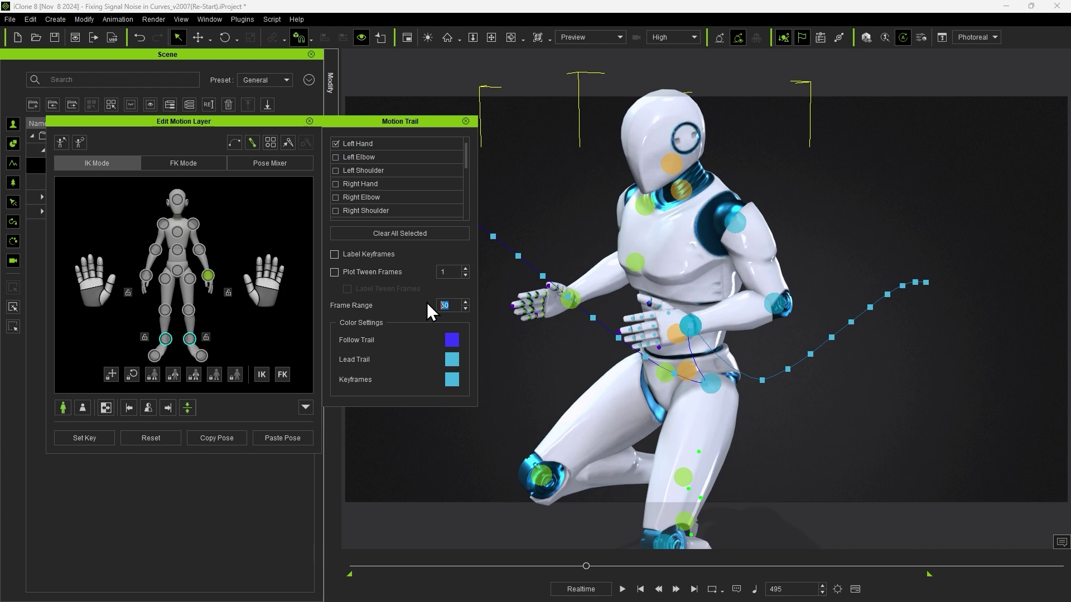
key(Return)
drag(583, 566, 574, 574)
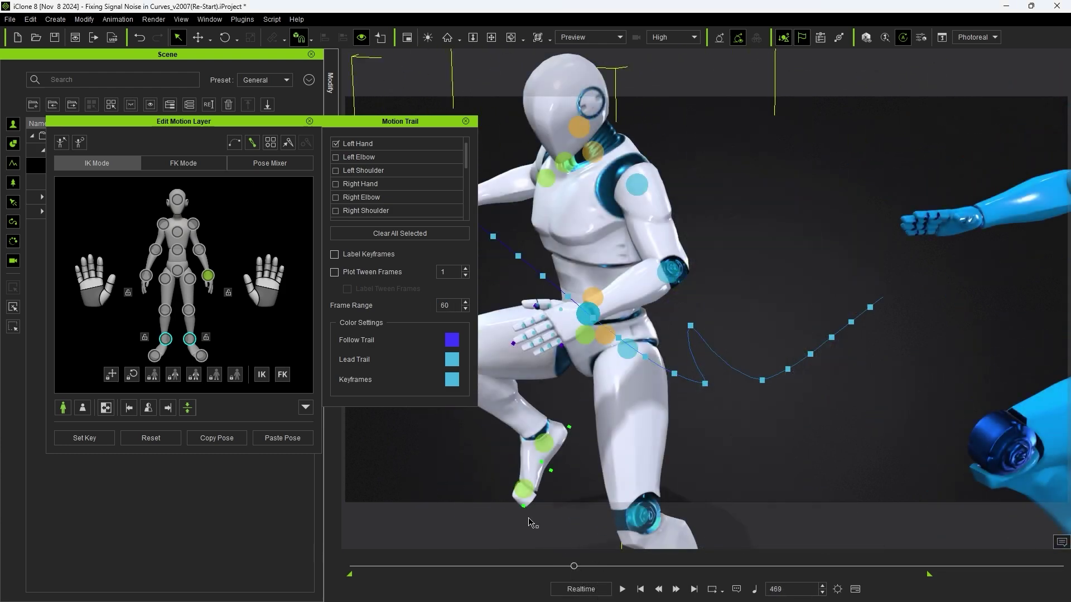
double_click(334, 254)
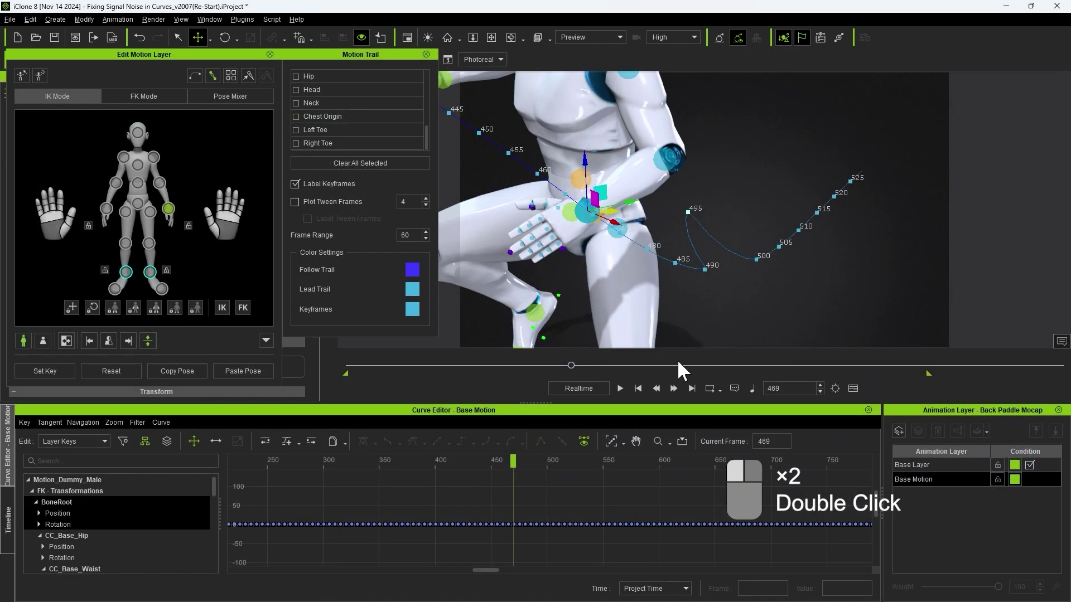
Jump to frame 495 from the left hand's trail and display the CC_Base_L_Forearm Rotation X, Y and Z curves
scroll(69, 524, down, 2)
scroll(67, 534, down, 1)
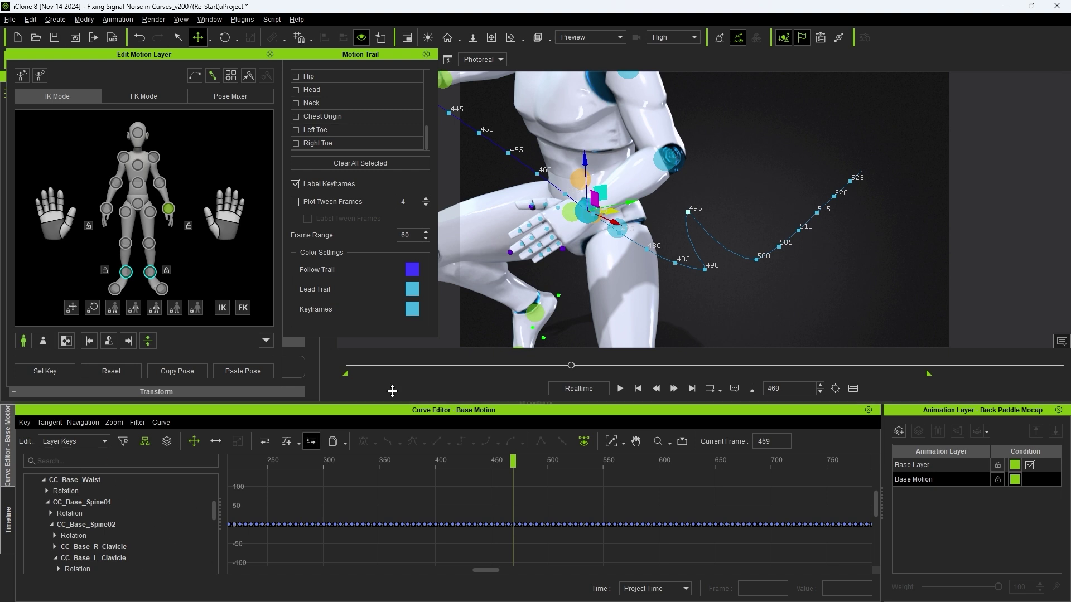
click(691, 215)
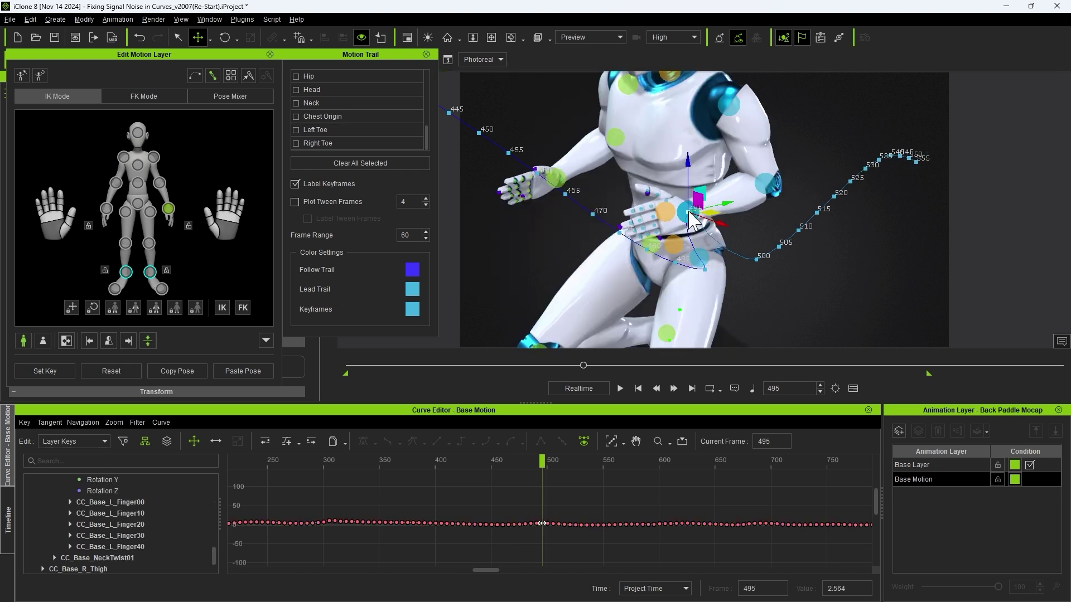
scroll(106, 540, up, 2)
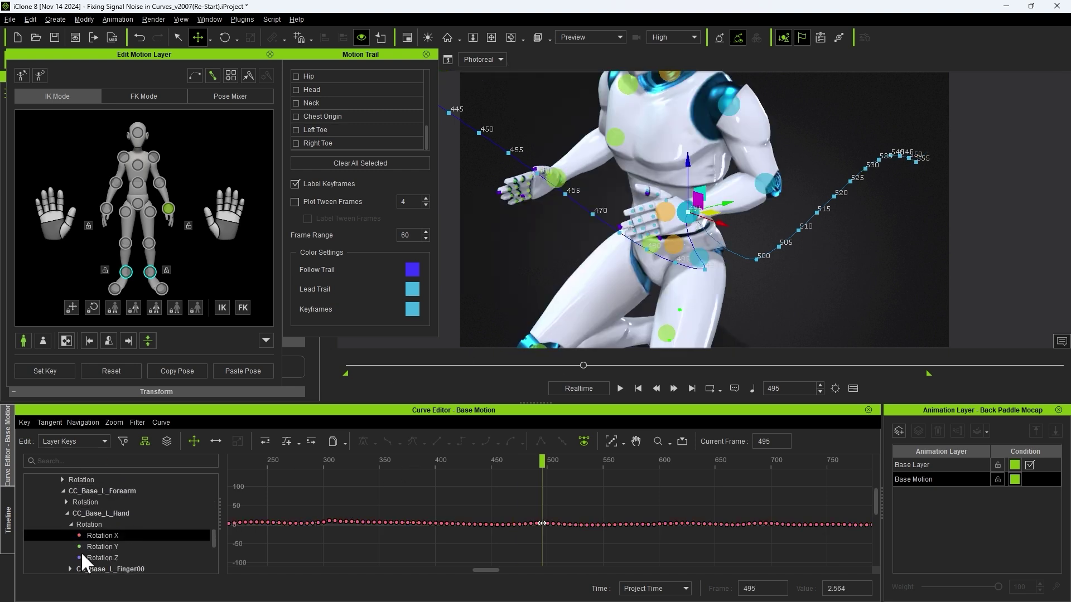
click(112, 514)
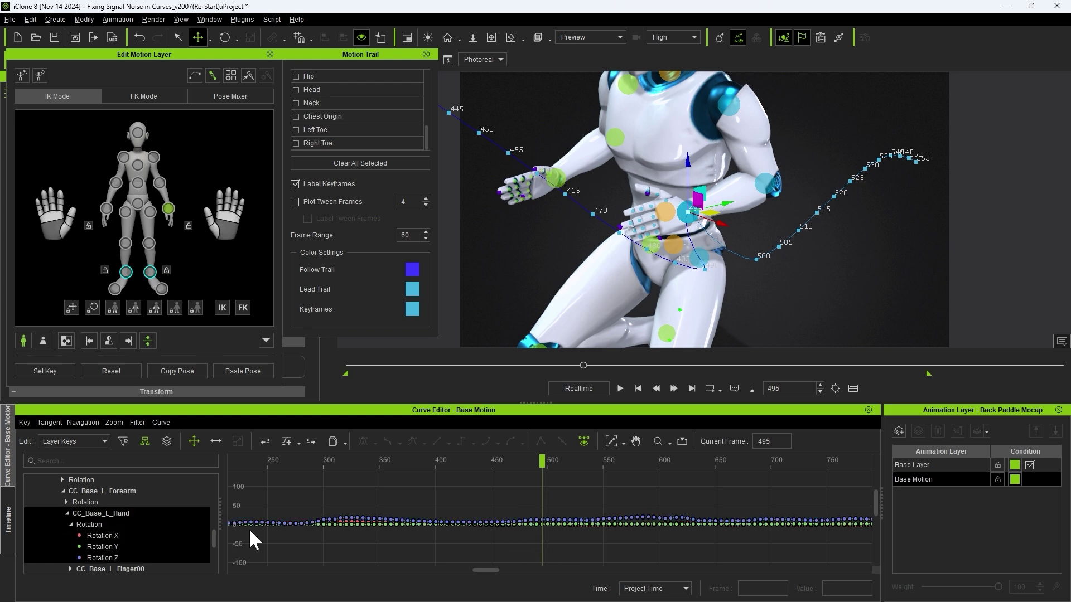
click(95, 493)
click(67, 502)
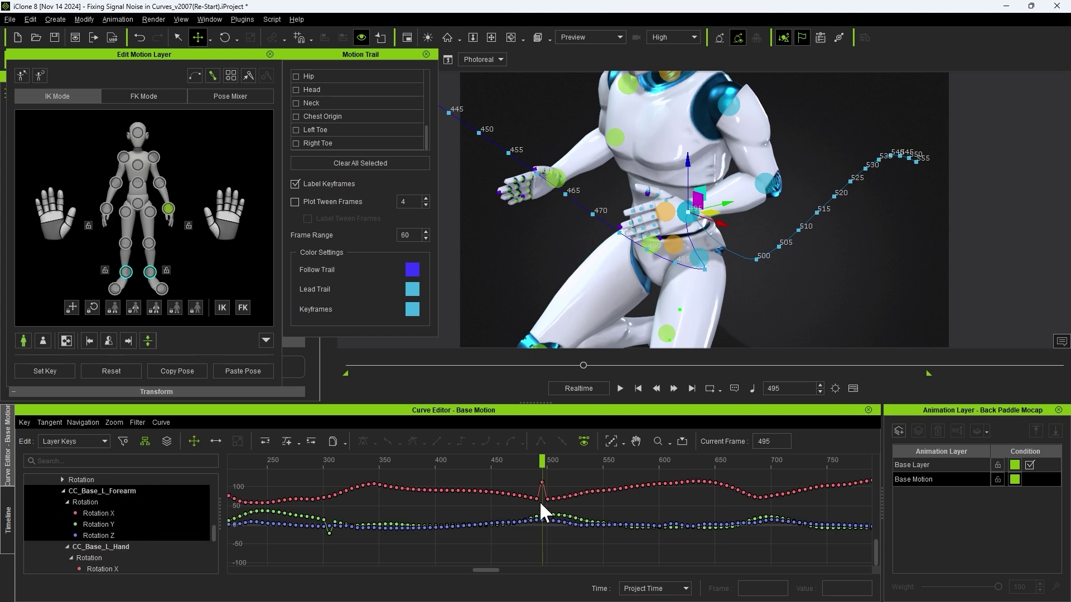
Frame the left forearm's rotation curves around their spikes and preview the Remove Peaks filter on them at strength 88.0
key(f)
drag(367, 472, 534, 566)
key(f)
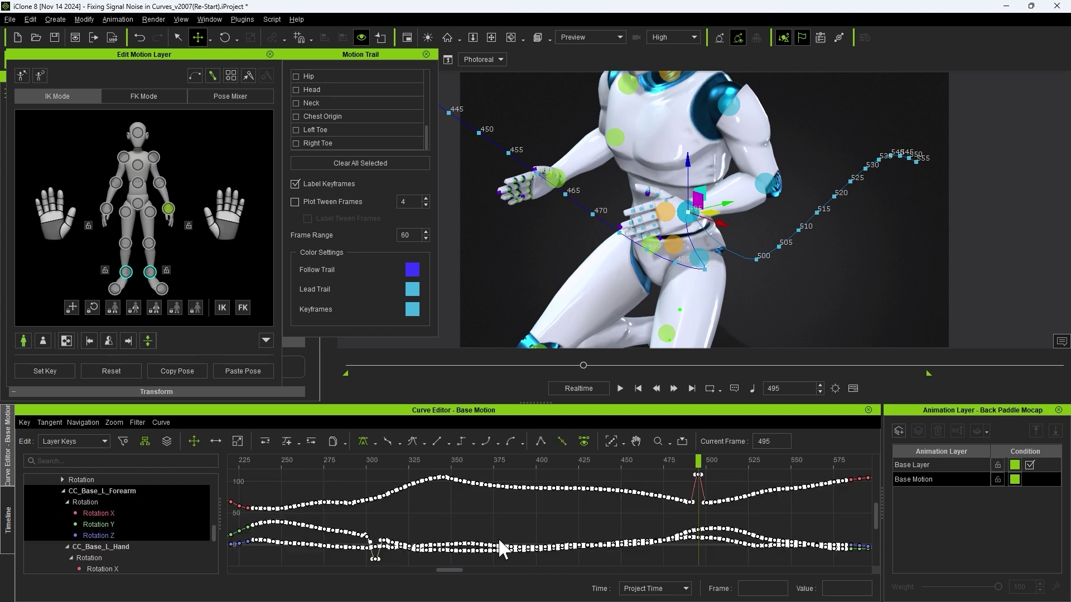
click(495, 520)
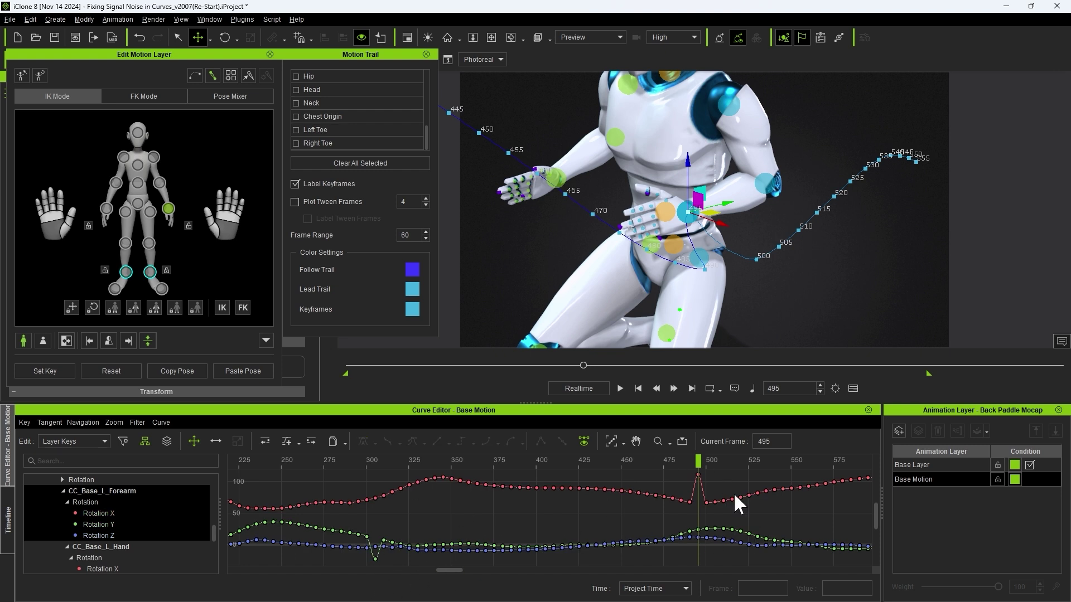
click(138, 424)
click(201, 481)
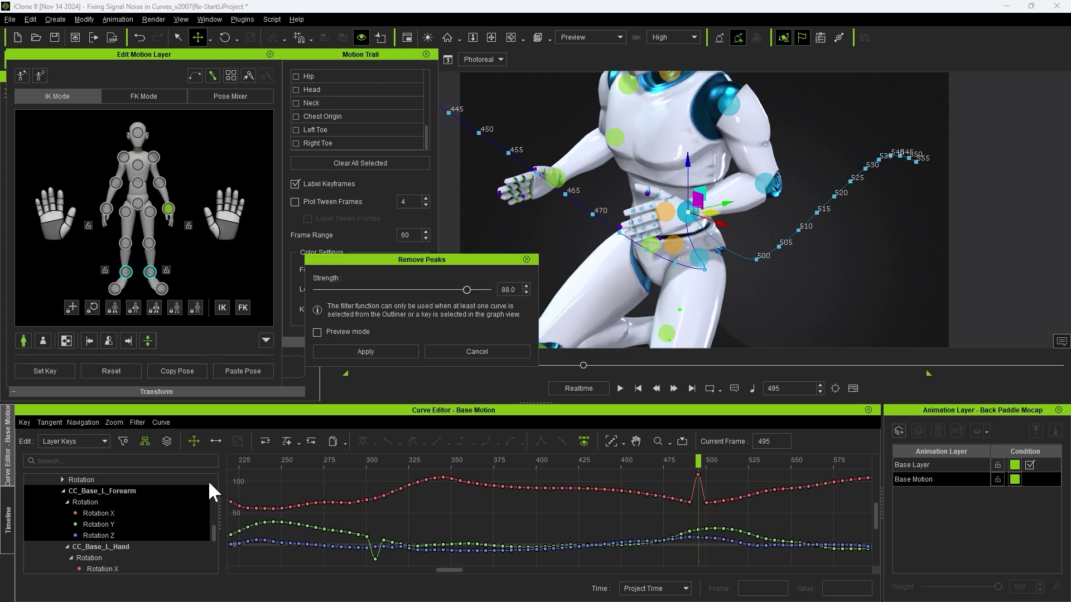
click(339, 334)
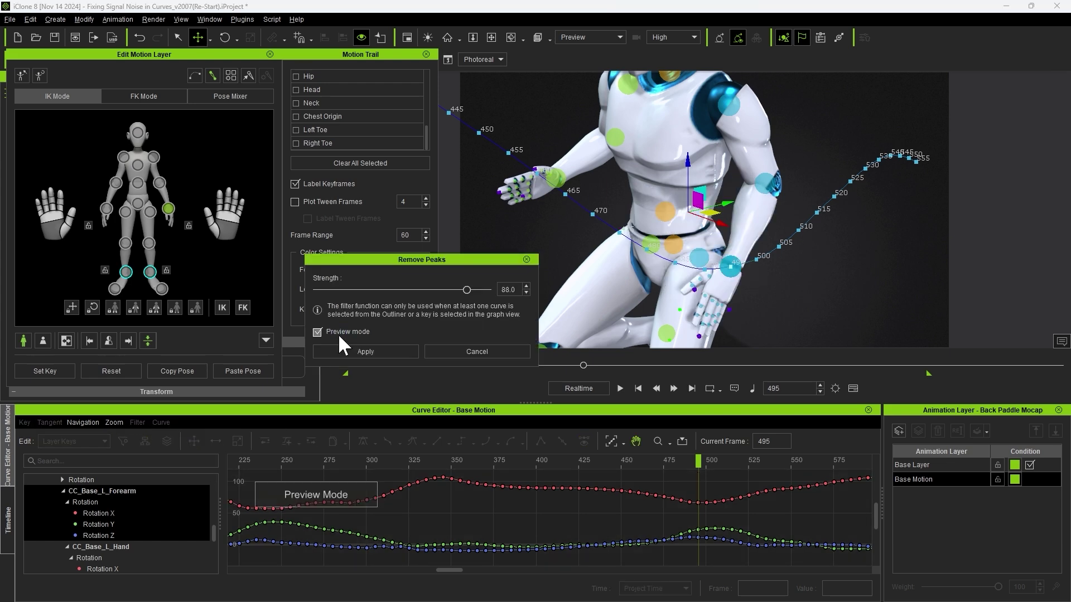
Scrub and play the animation to compare the white dummy's motion with the blue reference dummy's
drag(668, 453, 674, 476)
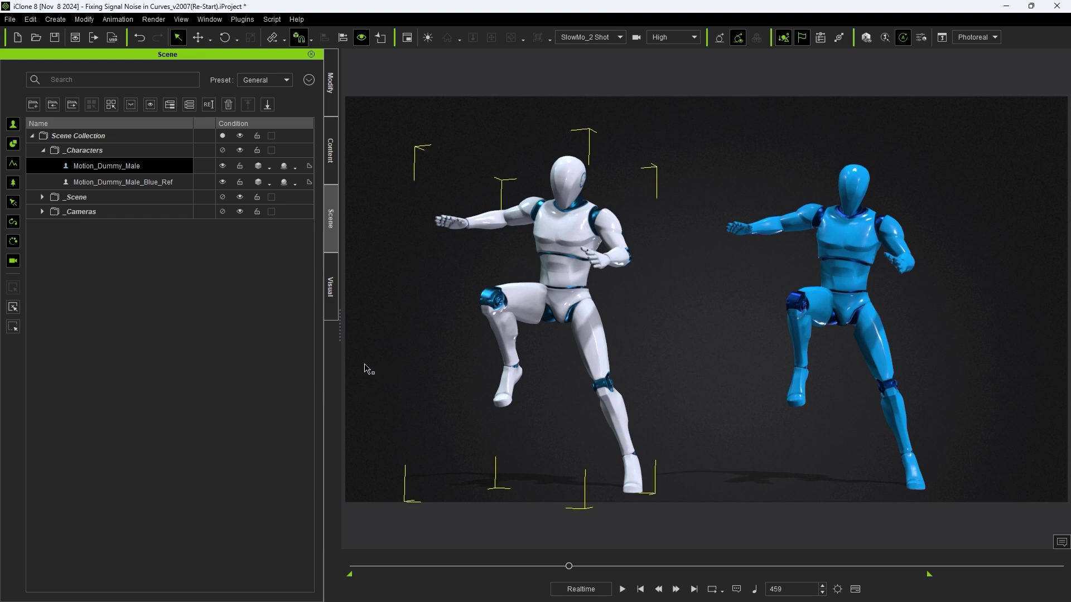
key(space)
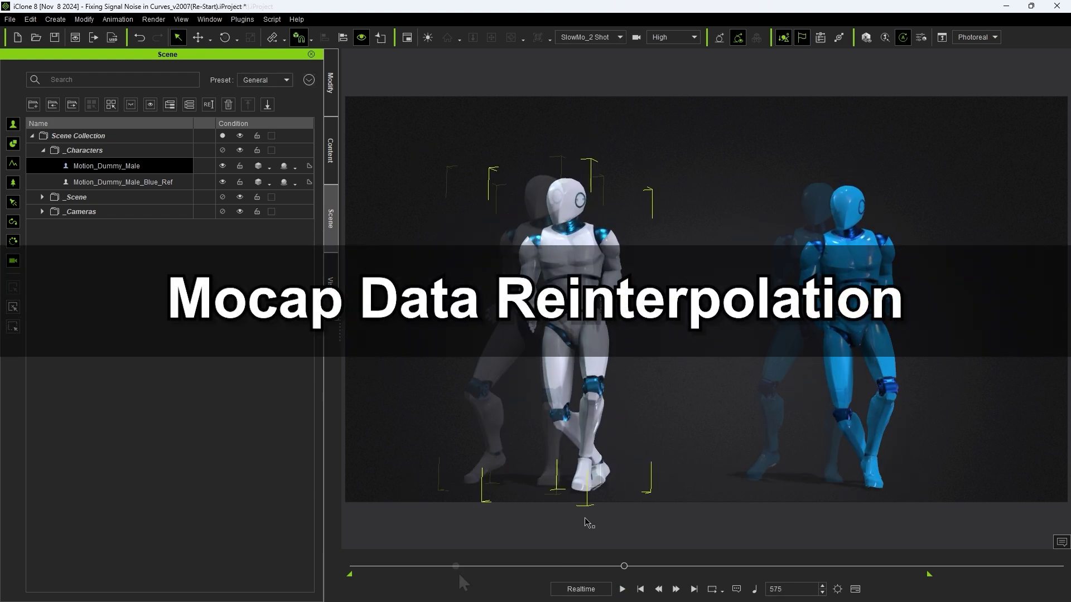
drag(458, 573, 473, 570)
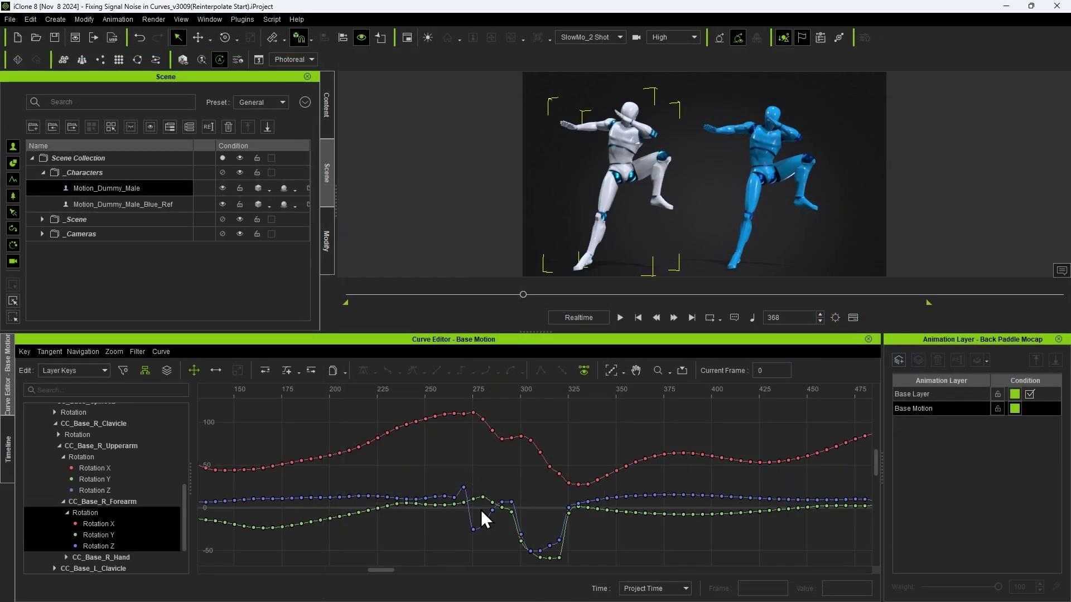
Isolate the CC_Base_R_Forearm Rotation Y curve and move to frame 312 in its distorted section
ctrl+click(97, 524)
drag(563, 388, 592, 389)
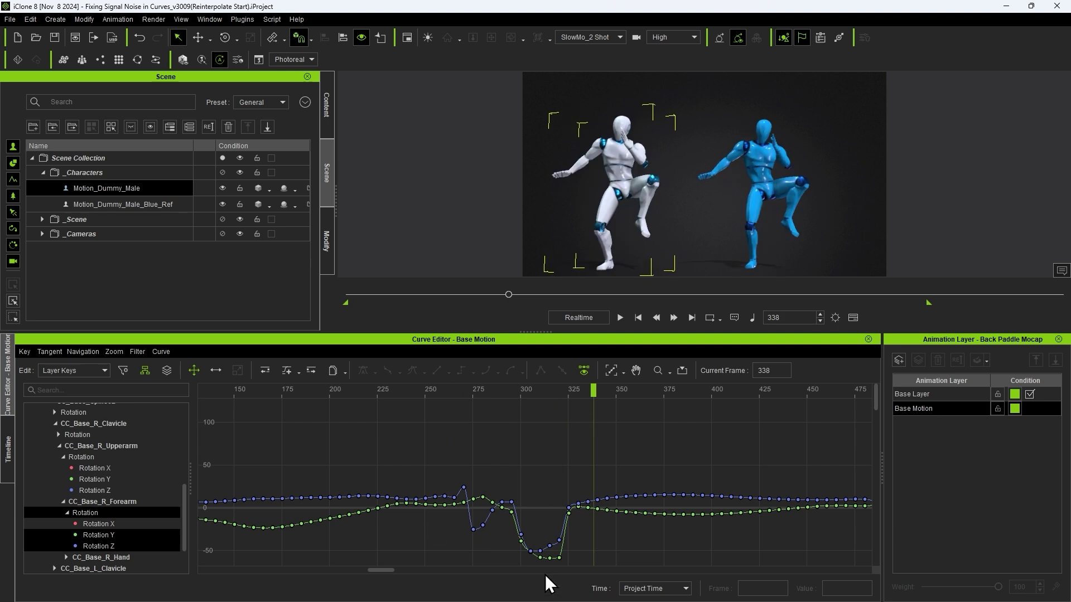
ctrl+click(108, 544)
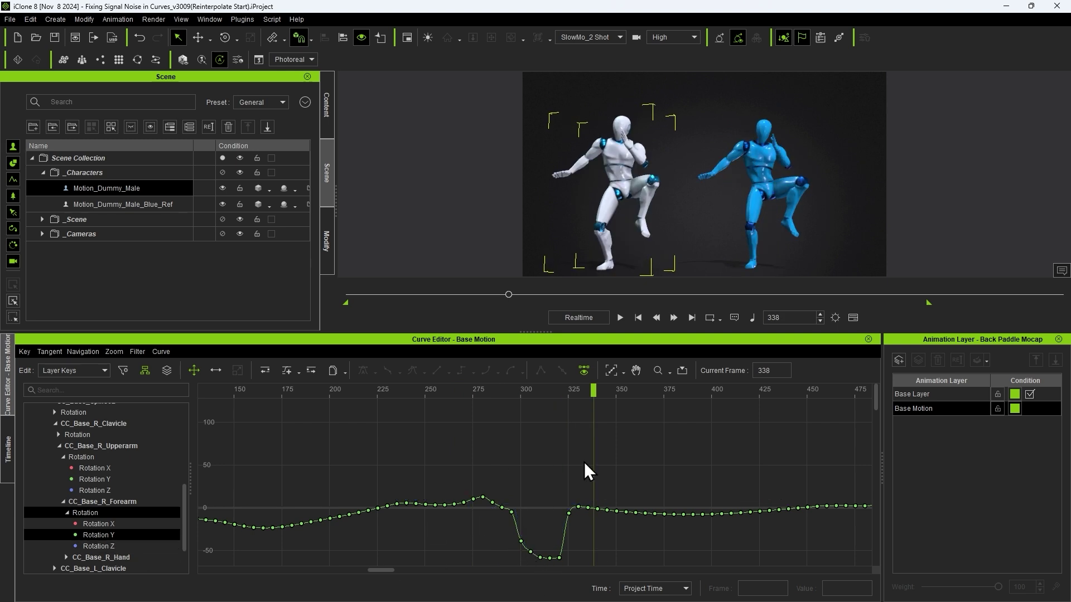
click(544, 389)
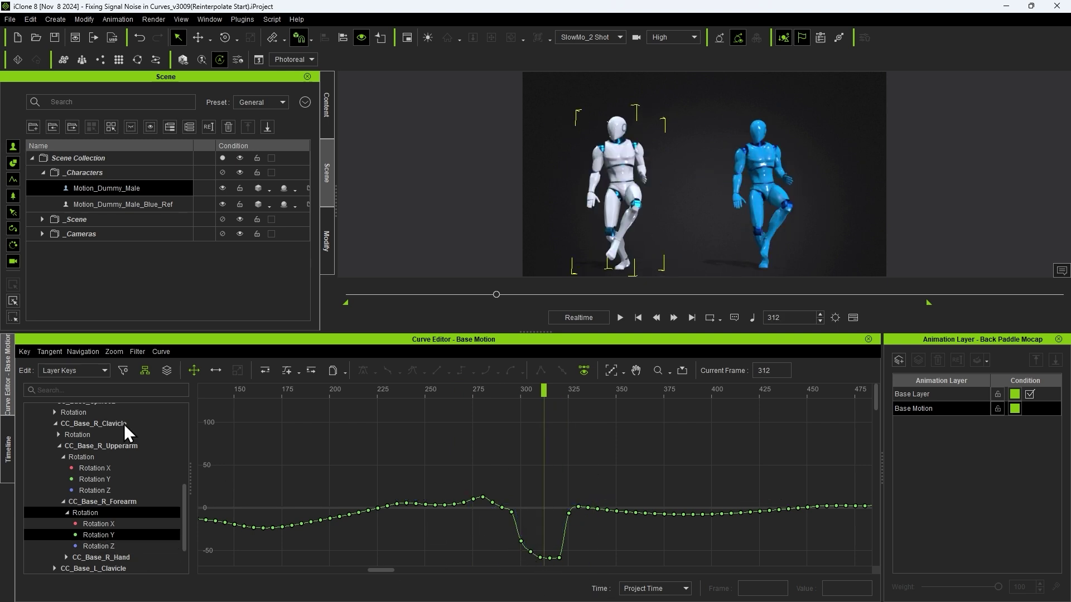
Try the Remove Peaks filter in preview mode at a higher strength on the right forearm's Rotation Y curve, and cancel it
click(131, 350)
click(159, 394)
click(316, 308)
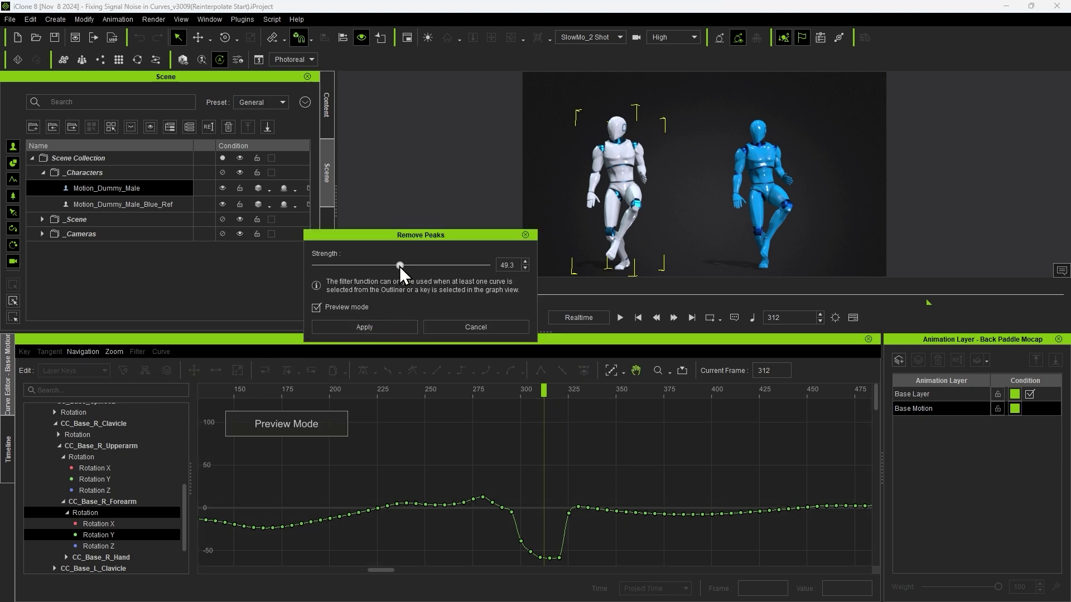
drag(399, 266, 497, 272)
click(468, 328)
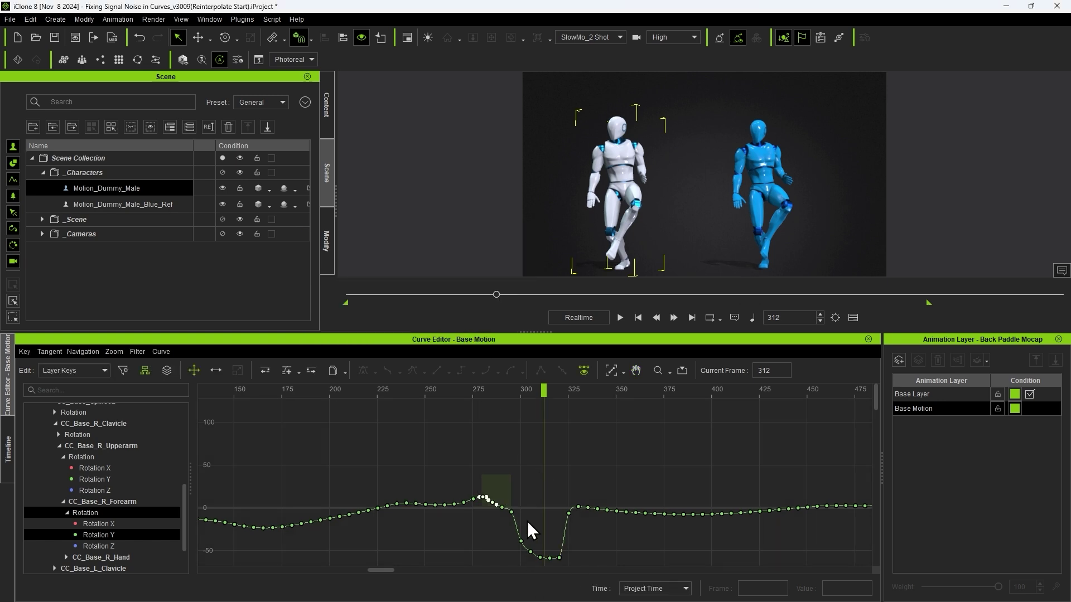
Select only the Rotation Y keys in the dip between about frames 290 and 325 and reinterpolate them
drag(527, 522, 587, 567)
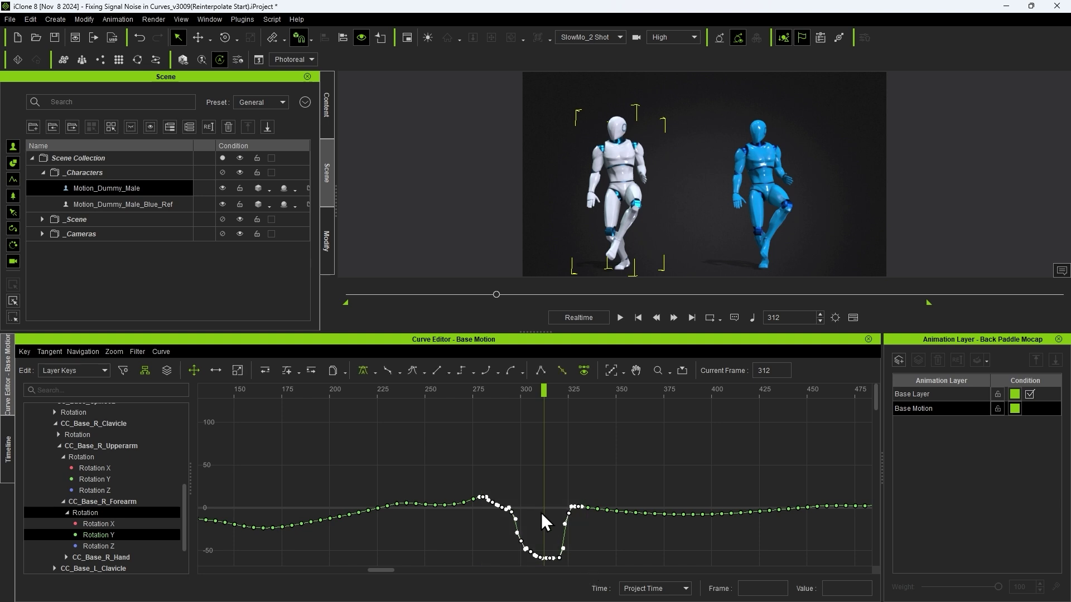
ctrl+drag(452, 471, 498, 522)
ctrl+drag(578, 528, 577, 530)
click(137, 353)
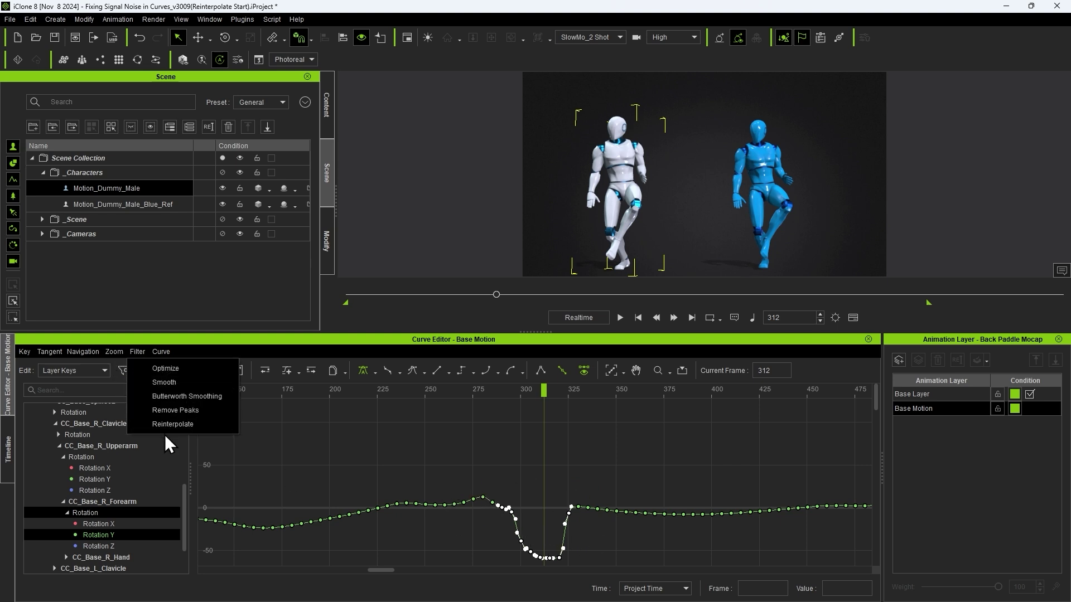
click(199, 430)
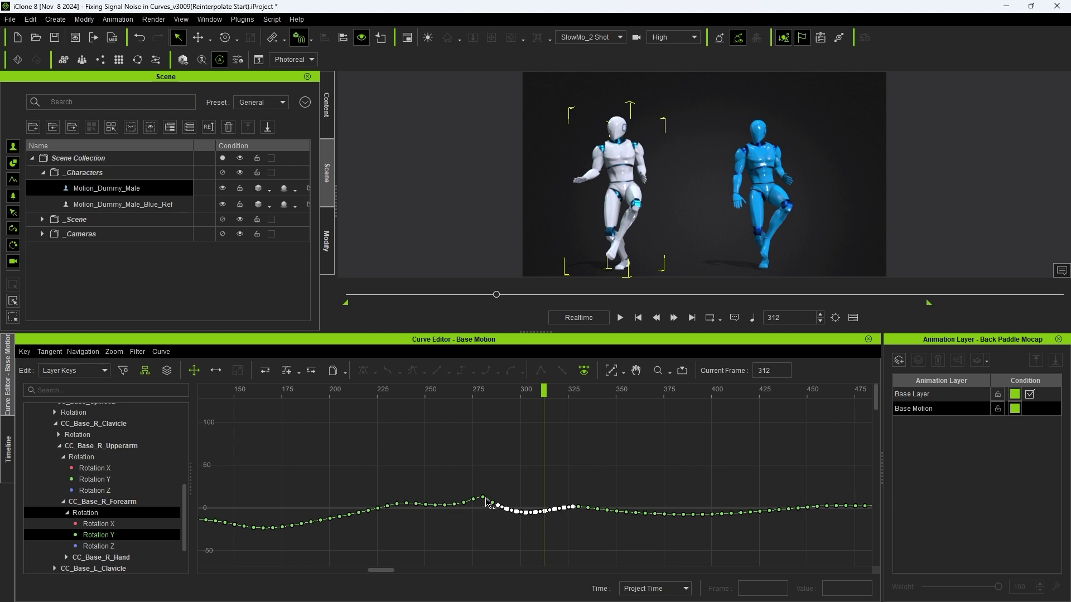
Play the motion from about frame 269 to check the right arm against the blue reference, and scrub back to frame 275
click(462, 389)
key(space)
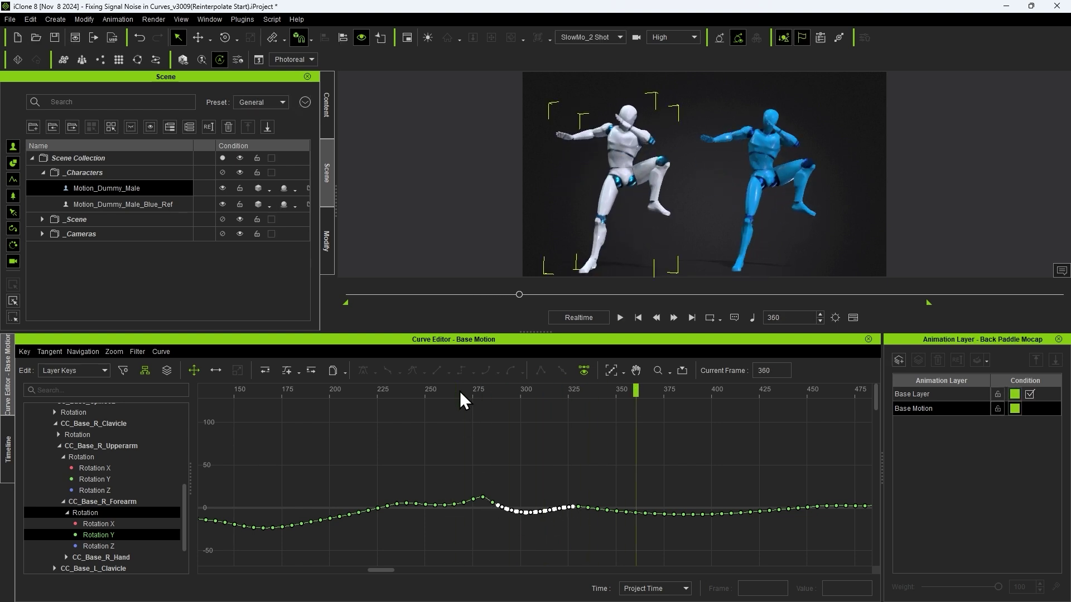
drag(460, 390, 473, 412)
Isolate the right forearm's Rotation Z curve and reinterpolate its distorted keys between about frames 265 and 325
click(116, 546)
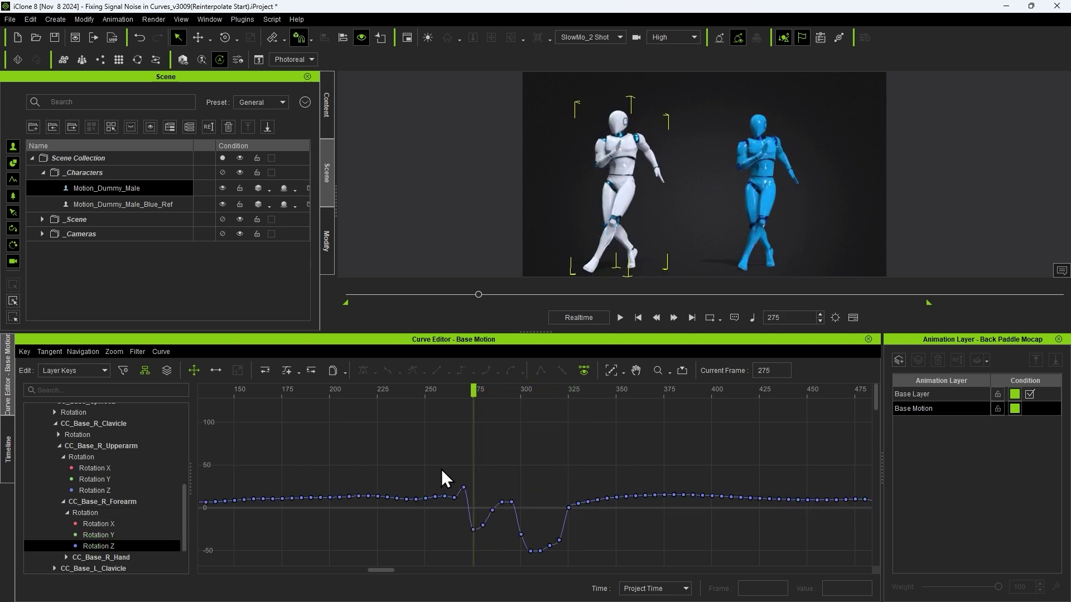
drag(454, 467, 572, 564)
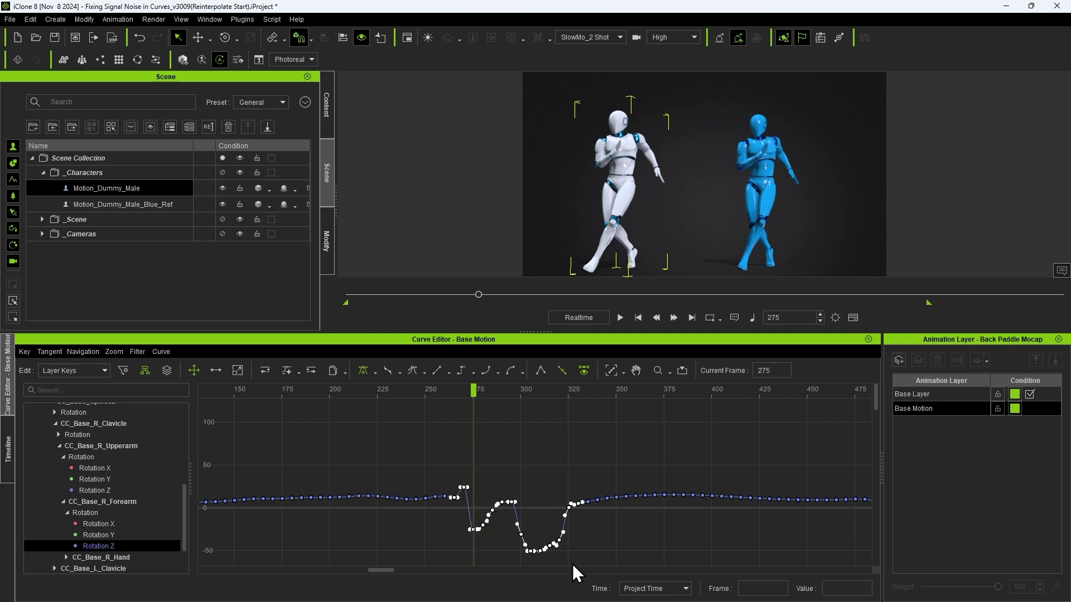
click(145, 370)
click(175, 424)
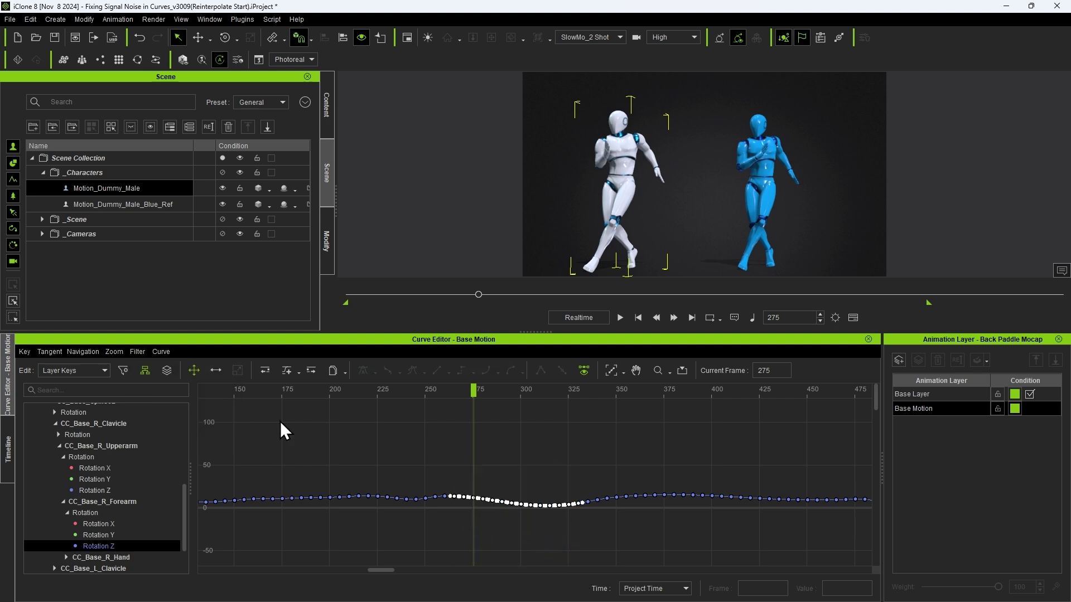
Reinterpolate the right forearm's Rotation X keys between about frames 270 and 330, and play the motion to check the arm
click(417, 393)
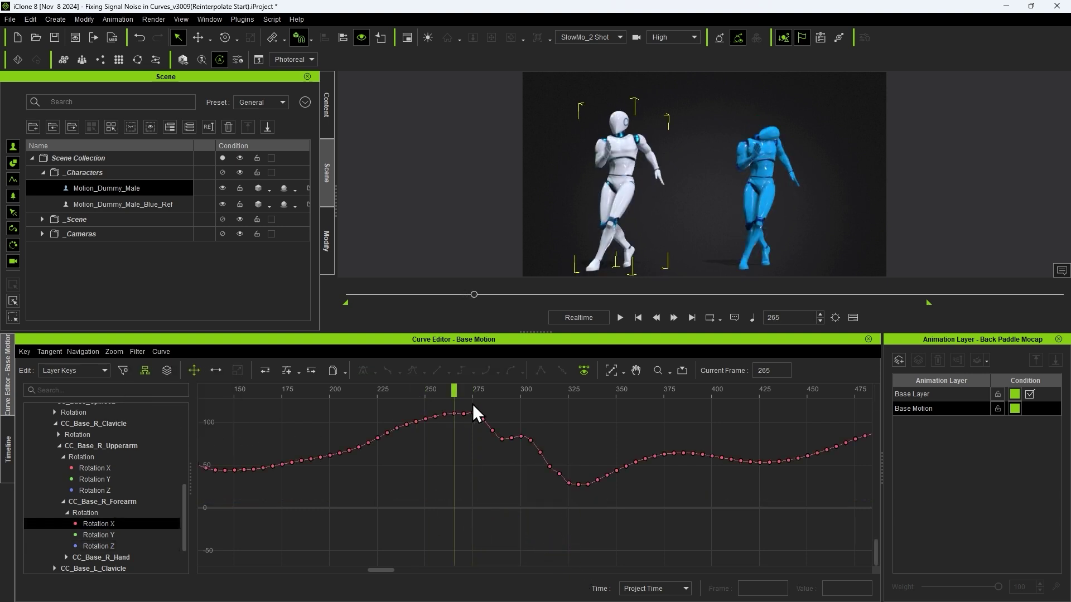
drag(473, 404, 584, 521)
click(135, 353)
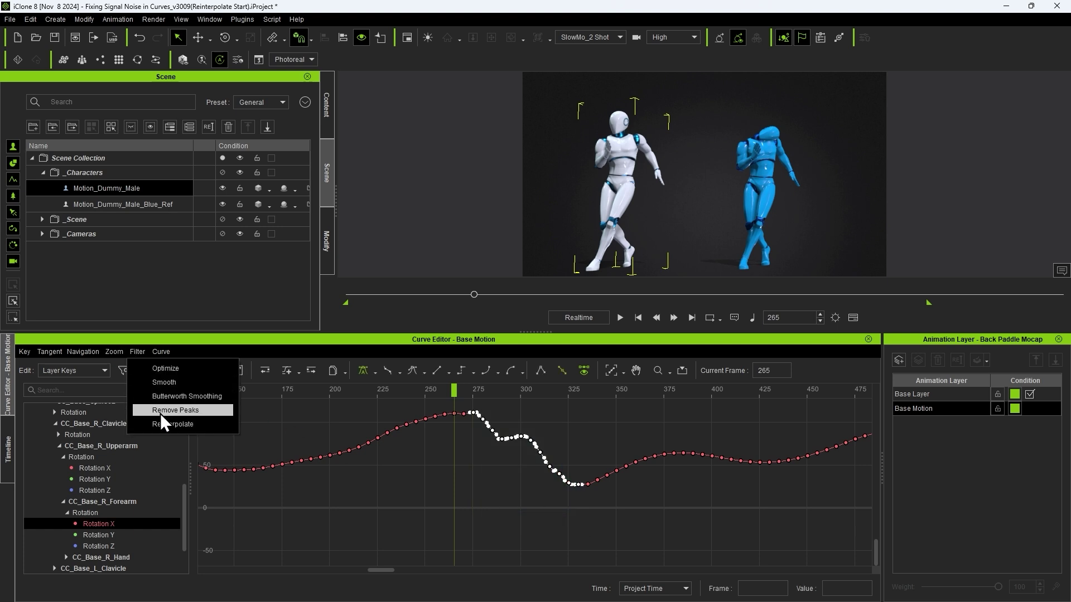
click(167, 424)
key(space)
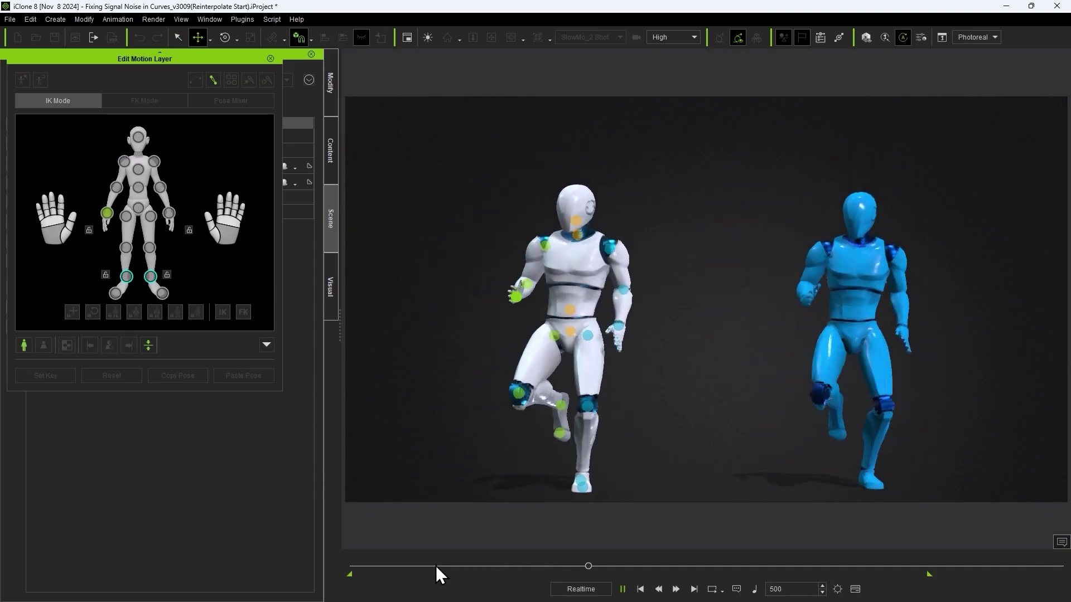
Scrub through the motion, covering about frames 565 to 588, to examine the dummy's right foot against the blue reference
click(434, 567)
drag(433, 570, 511, 598)
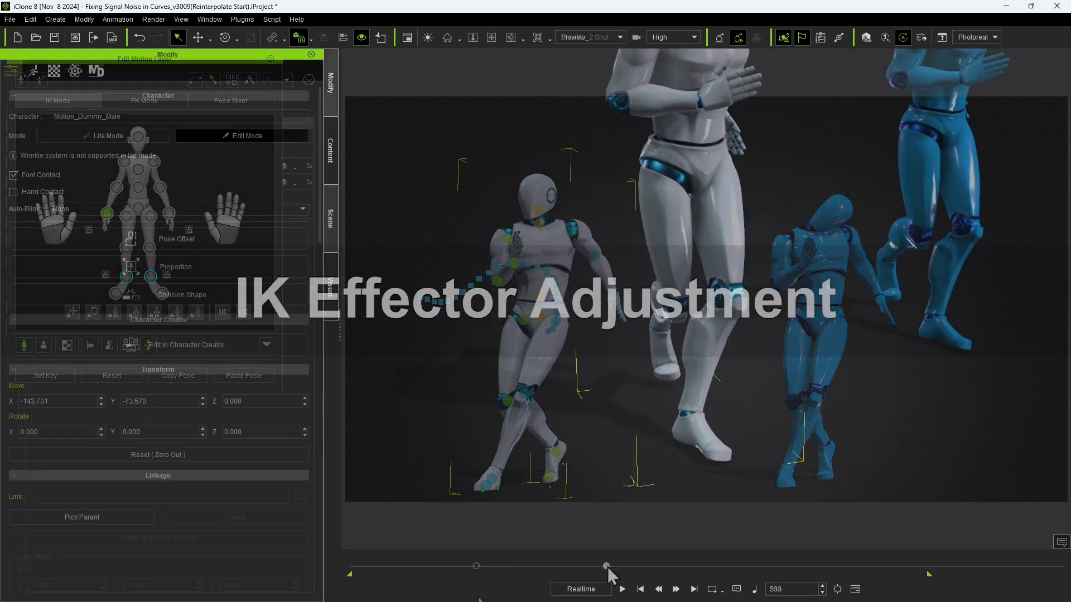
click(625, 586)
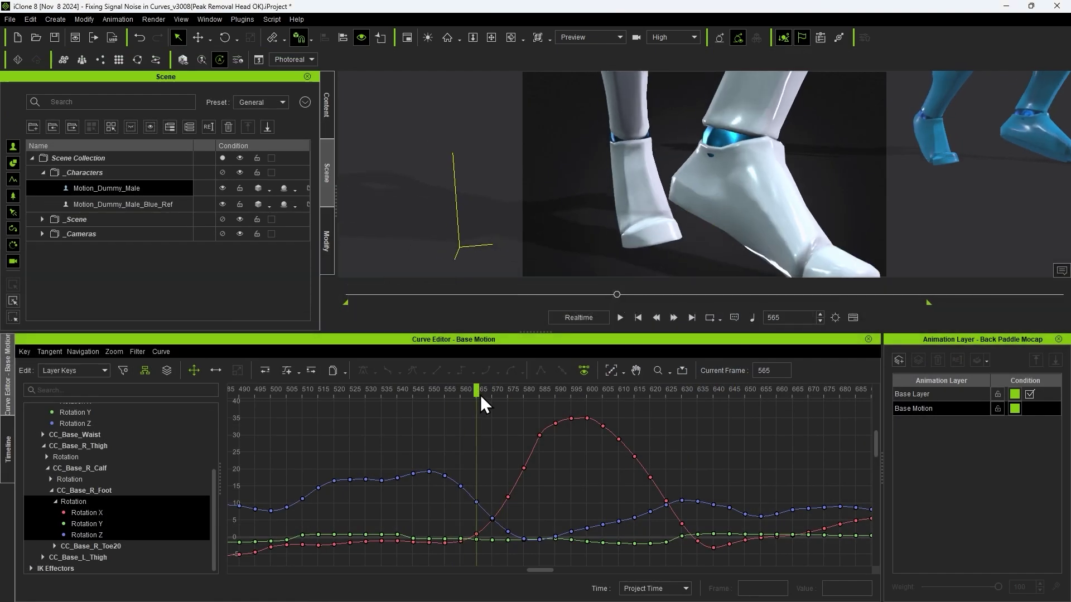
drag(480, 395, 514, 399)
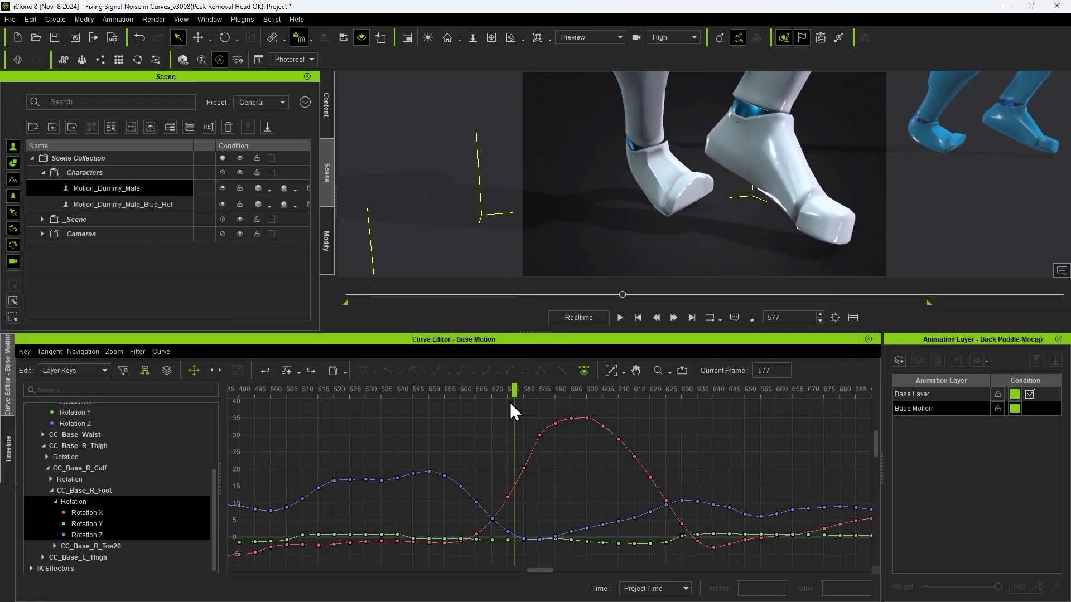
mouse_move(511, 403)
mouse_down()
mouse_move(503, 397)
mouse_move(550, 400)
mouse_move(493, 405)
mouse_move(549, 403)
mouse_up()
Collapse the FK - Transformations tracks and expand the IK Effectors group to reach the foot effectors
drag(215, 497, 218, 427)
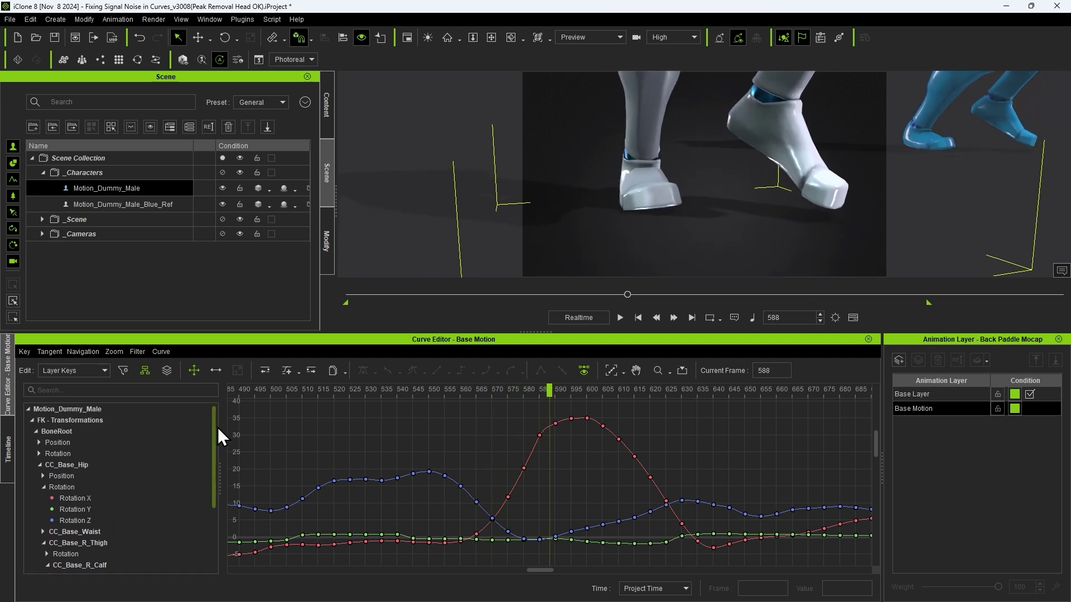
click(32, 420)
click(55, 432)
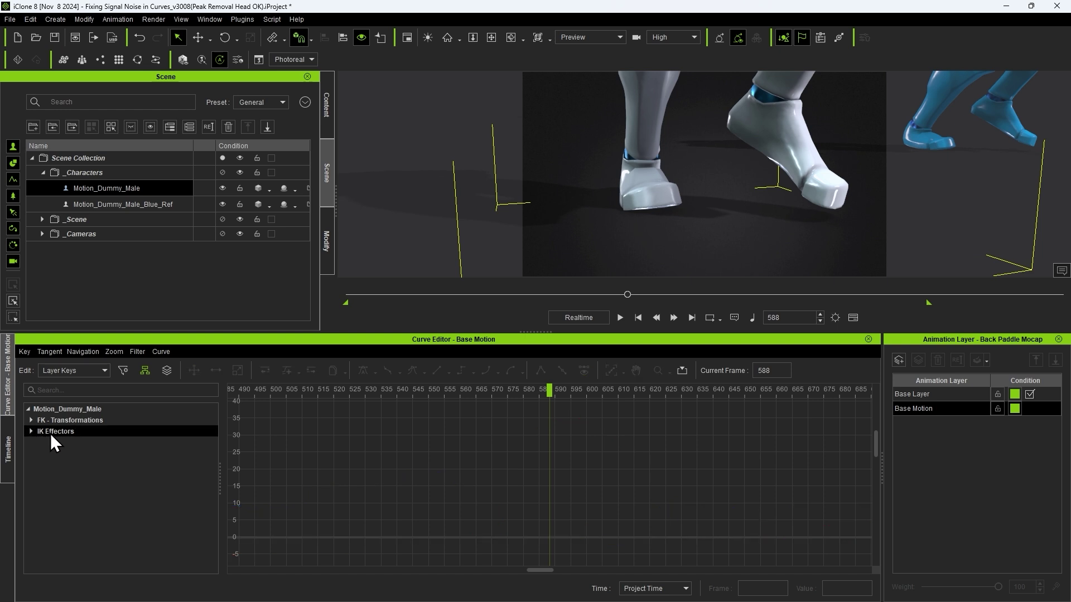
click(32, 431)
scroll(62, 549, down, 3)
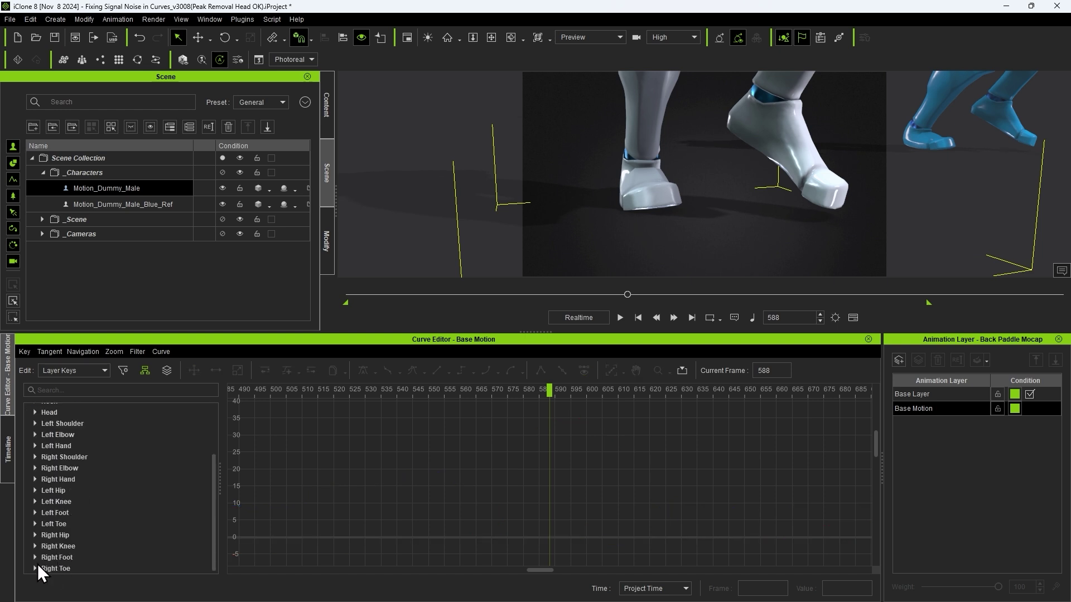
Show the Right Foot IK effector's Rotation curves around the distortion near frame 575
click(36, 557)
scroll(47, 558, down, 2)
click(39, 534)
click(52, 535)
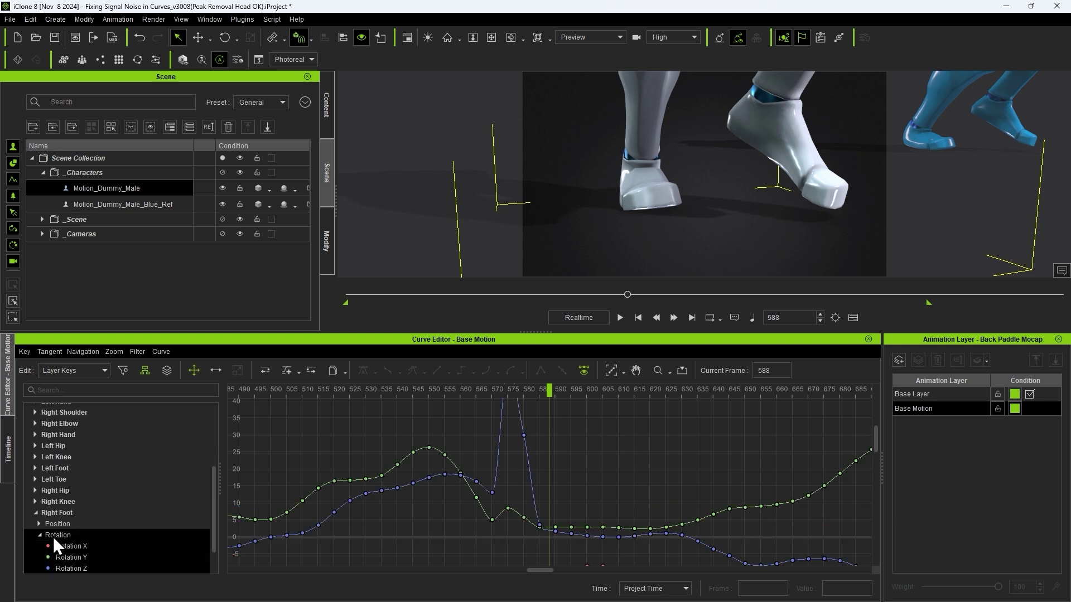
scroll(53, 537, down, 1)
key(f)
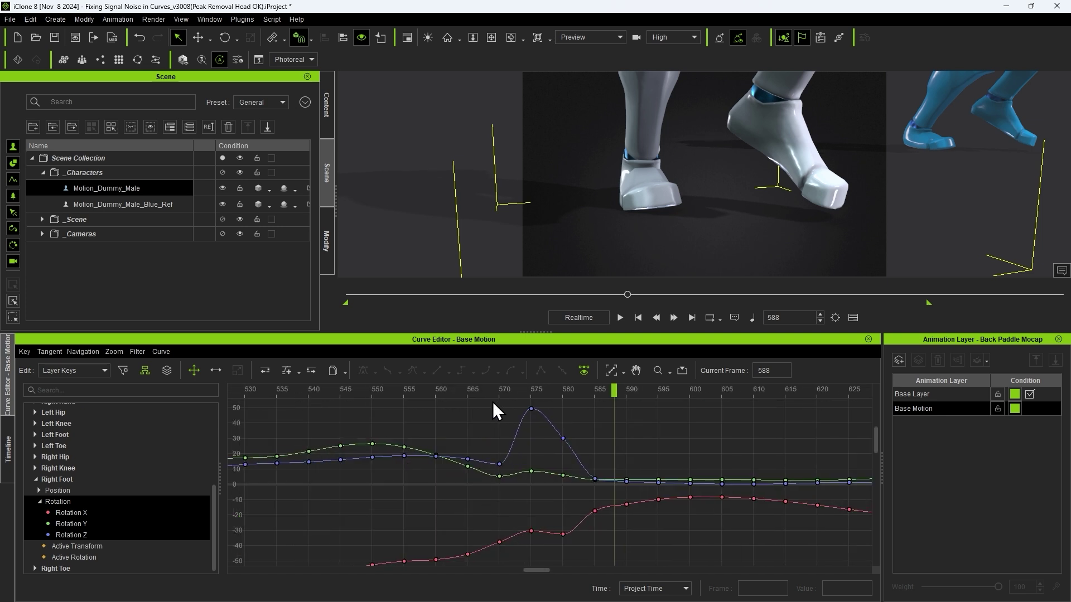
Reinterpolate the Right Foot effector's Rotation Y and Z keys between frames 570 and 585
drag(493, 401, 597, 490)
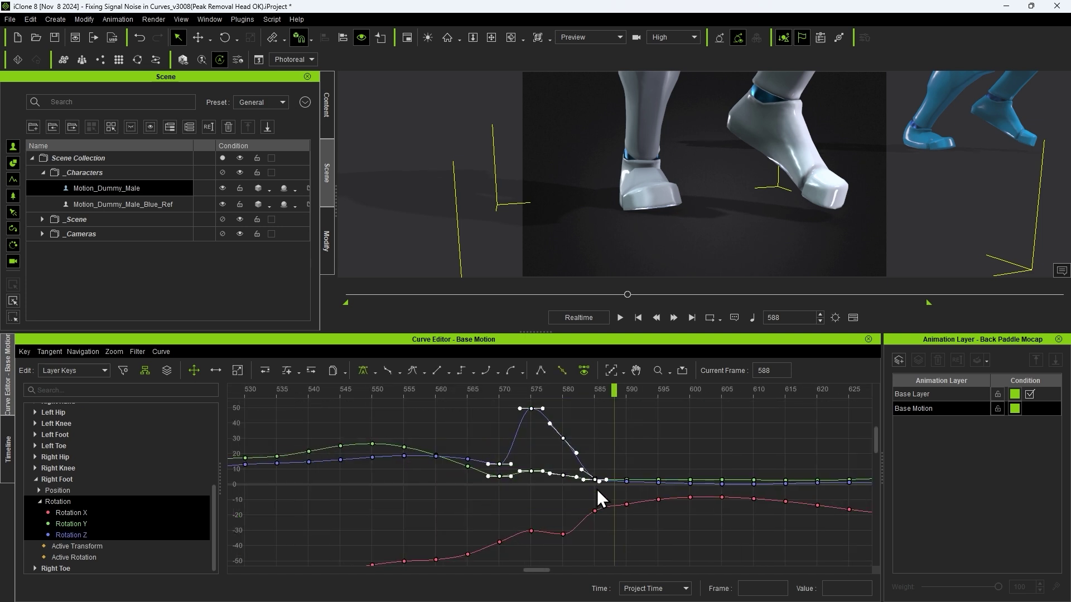
click(145, 370)
click(179, 424)
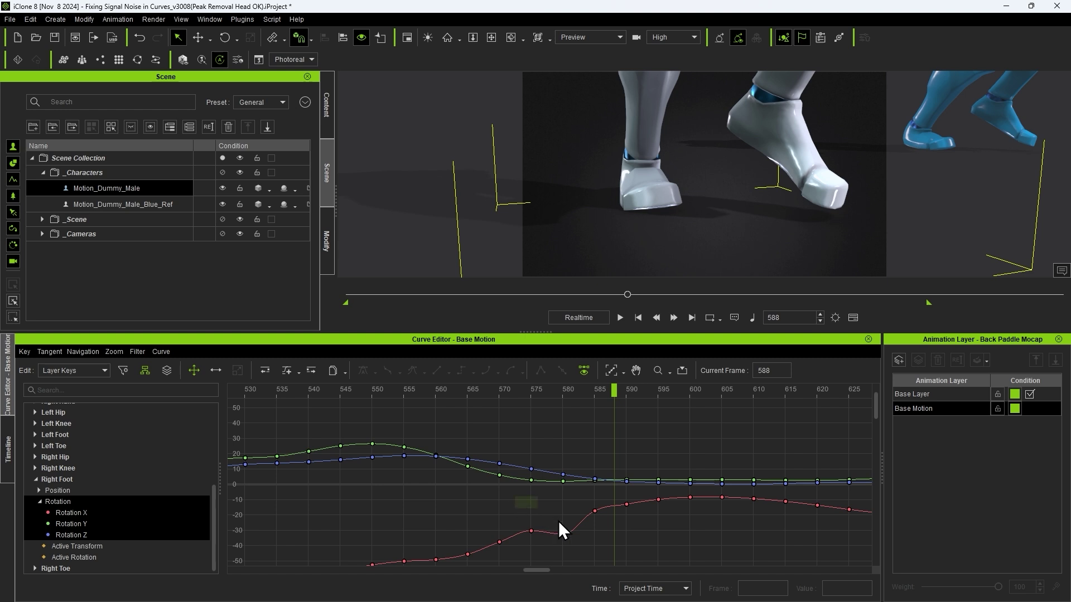
Reinterpolate the Right Foot effector's Rotation X keys between frames 575 and 585, and scrub frames 554 to 577 to check the foot
drag(517, 498, 599, 550)
click(137, 352)
click(190, 425)
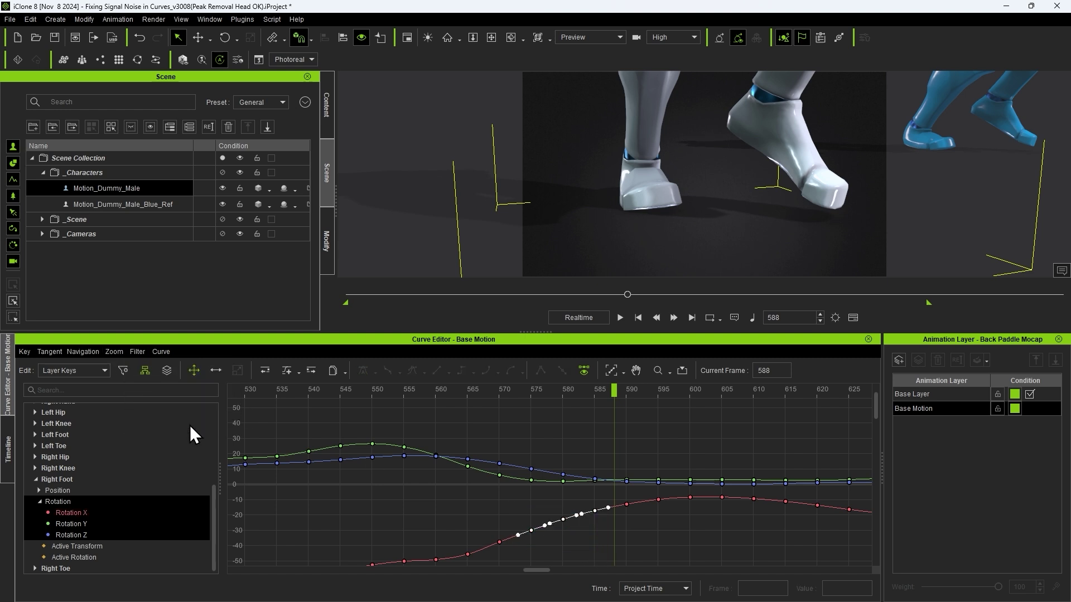
click(454, 507)
click(397, 389)
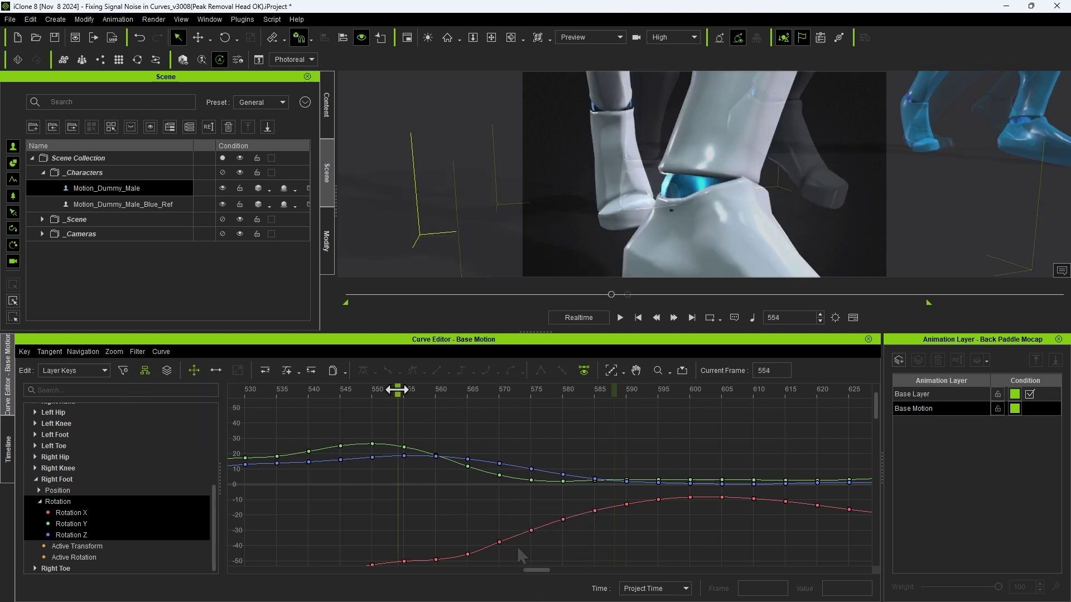
drag(397, 389, 545, 393)
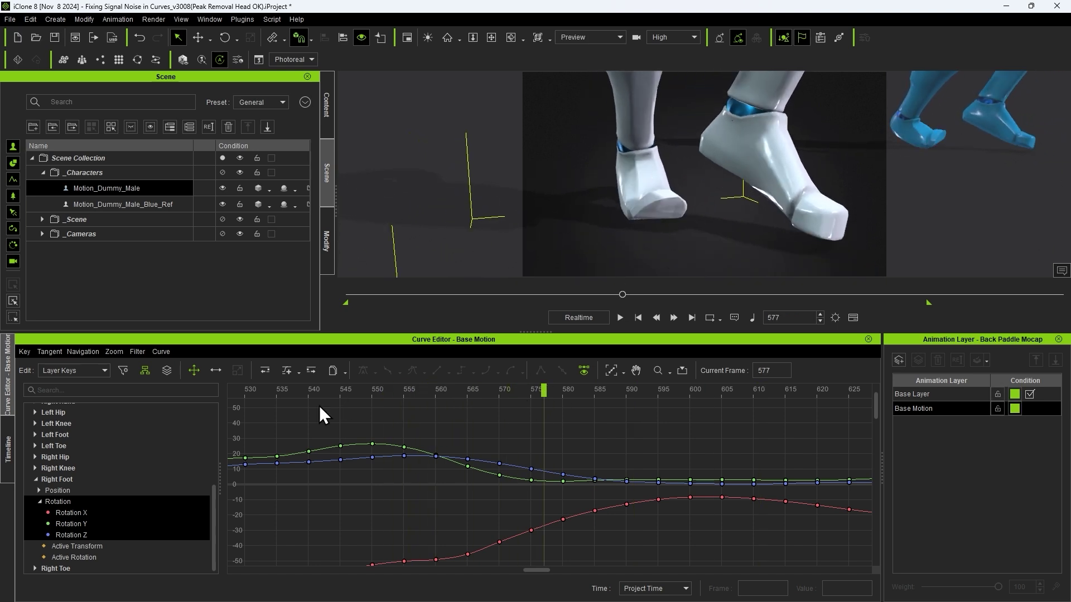
Show the Right Toe IK effector's Rotation curves and examine their peaks around frame 575
click(51, 568)
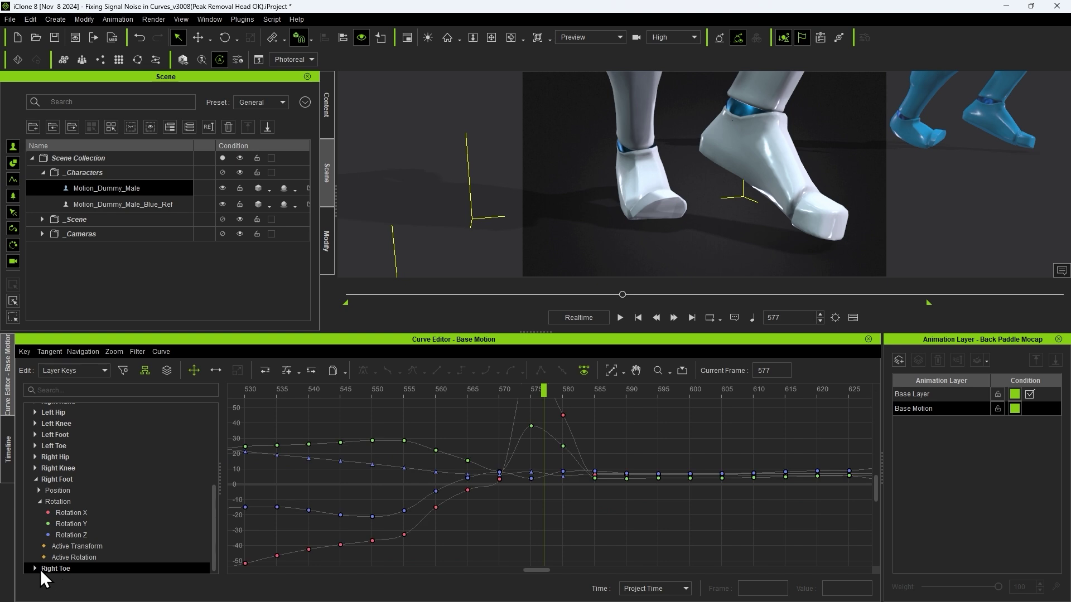
click(35, 568)
click(52, 547)
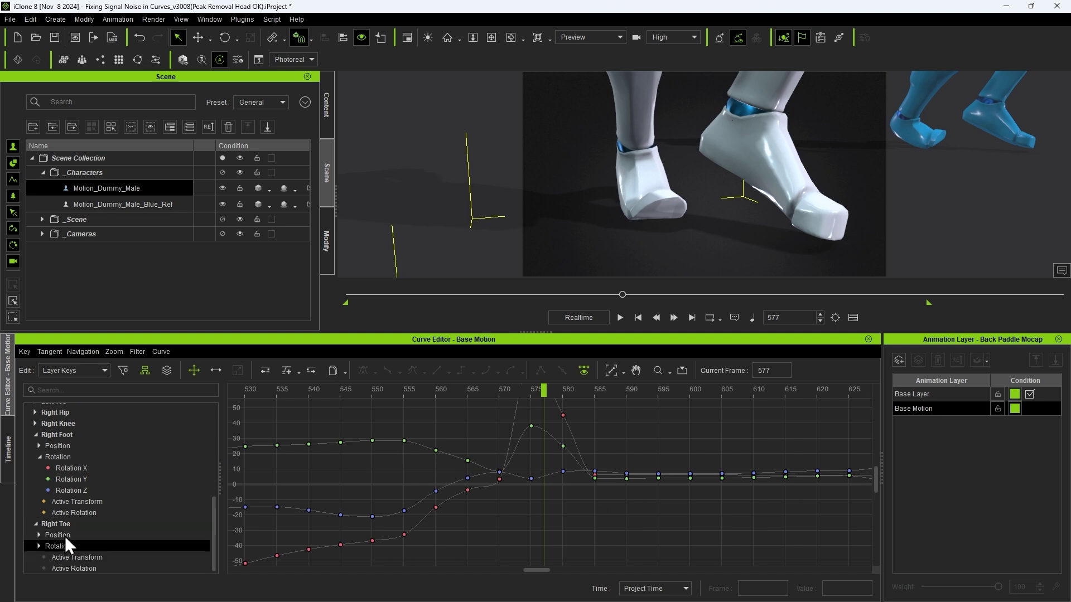
click(39, 547)
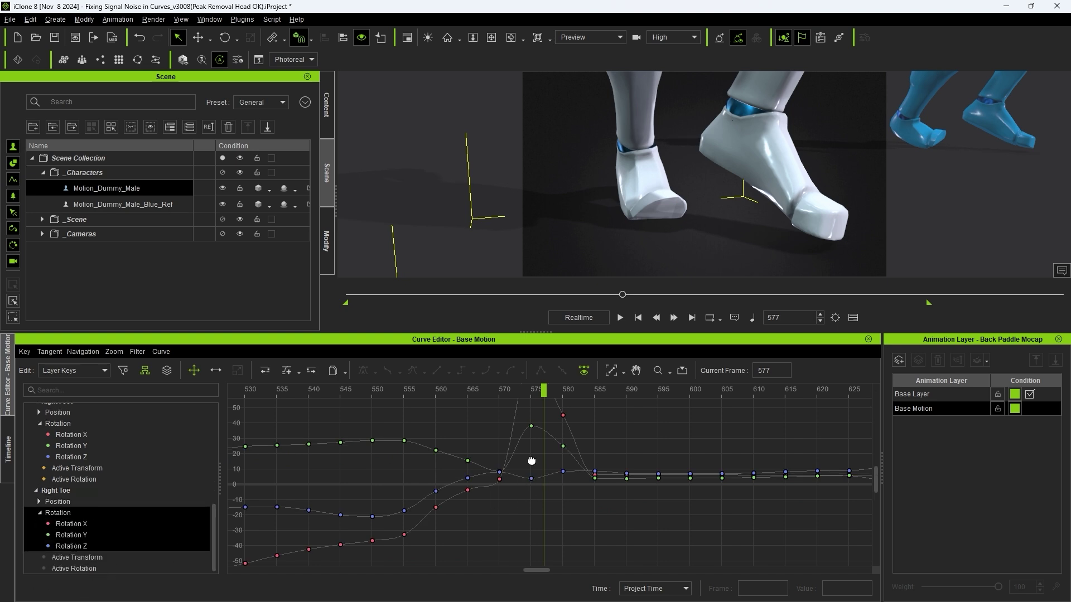
middle_drag(530, 462, 547, 563)
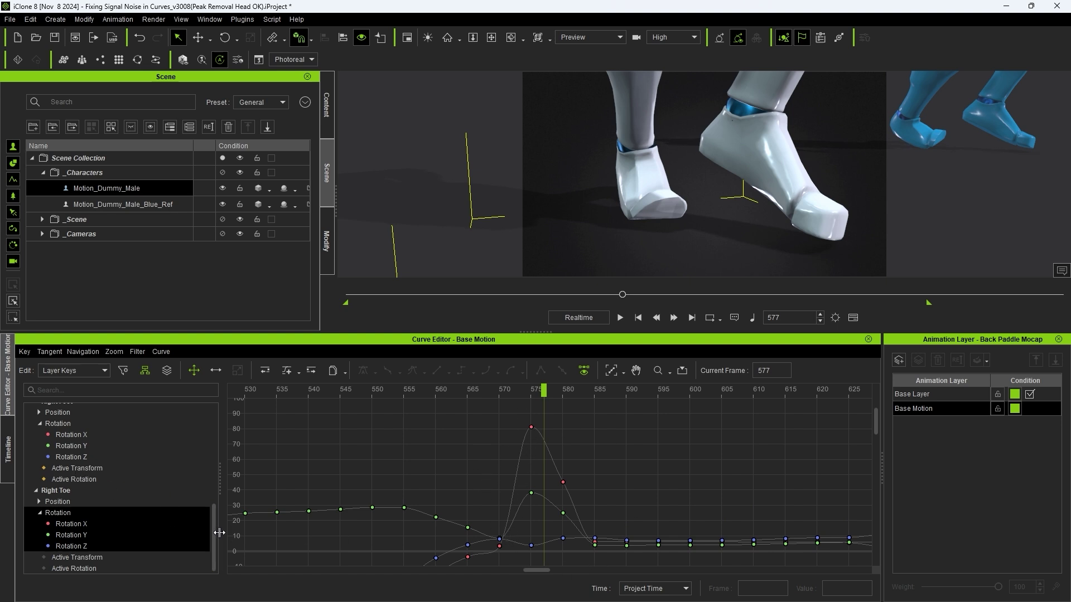
Collapse the IK Effectors and show the Rotation curves of CC_Base_R_Toe20 under FK - Transformations
drag(215, 532, 210, 424)
click(31, 420)
click(70, 421)
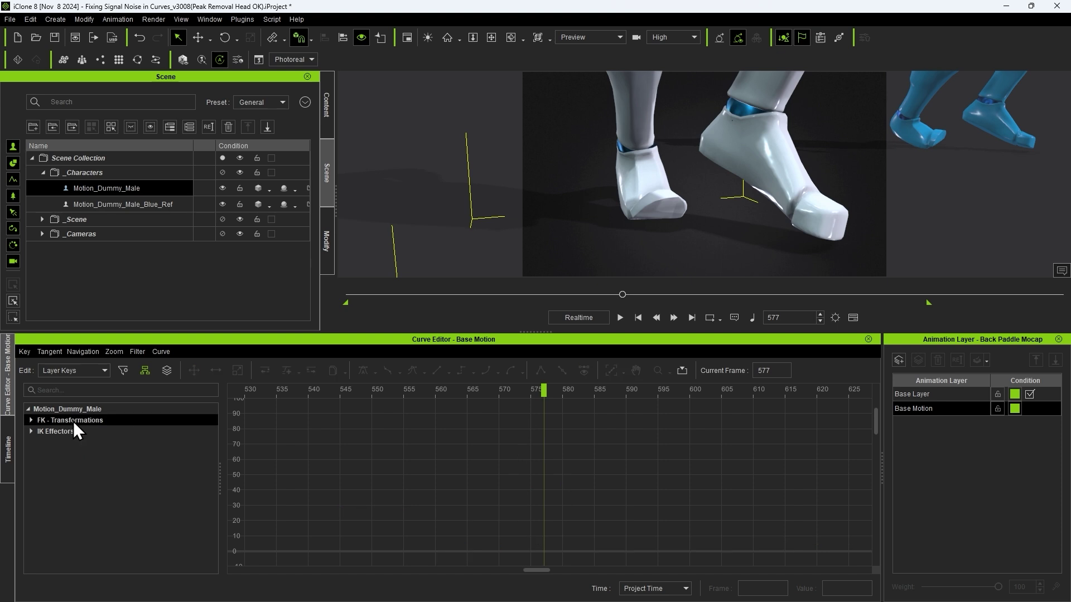
double_click(91, 420)
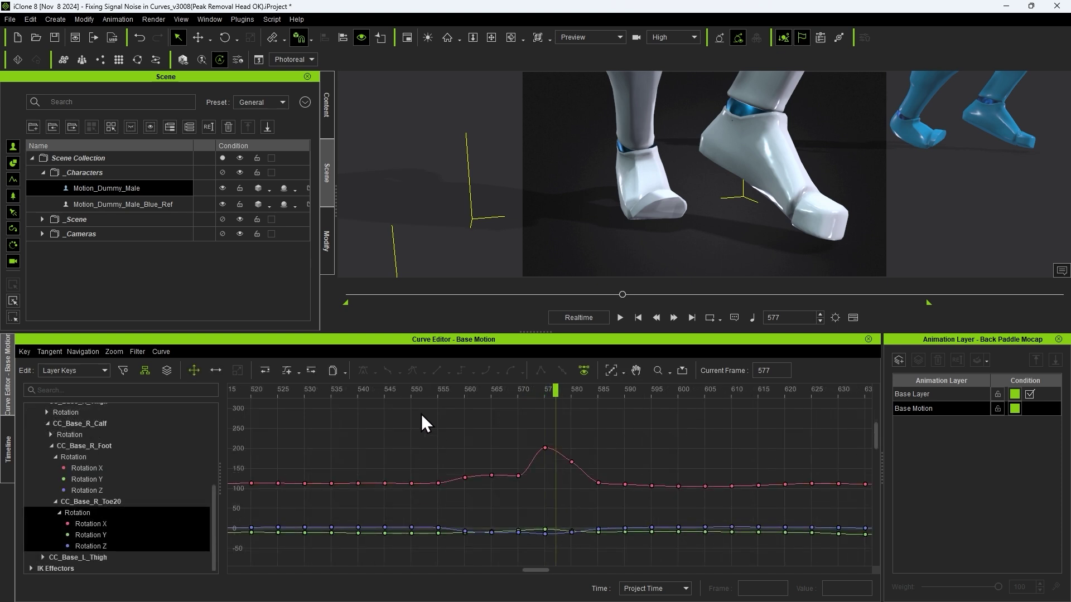
Reinterpolate the CC_Base_R_Toe20 Rotation X keys between about frames 555 and 585
drag(432, 418, 608, 505)
click(138, 351)
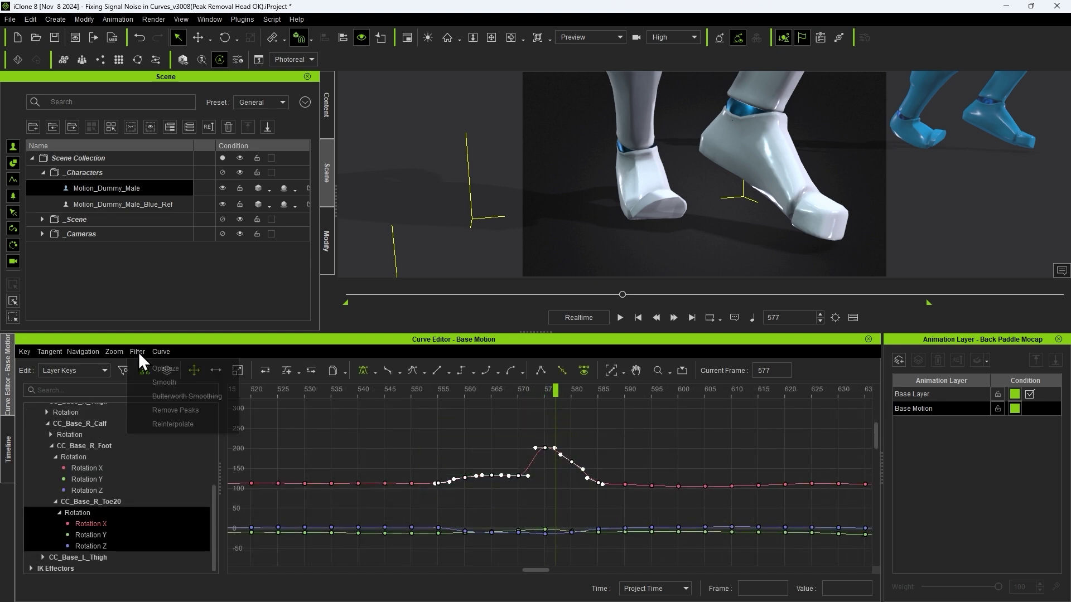
click(180, 422)
Reinterpolate the right toe bone's Rotation Y and Z keys over about frames 555 to 585, and scrub that range to check the foot
drag(433, 508, 611, 554)
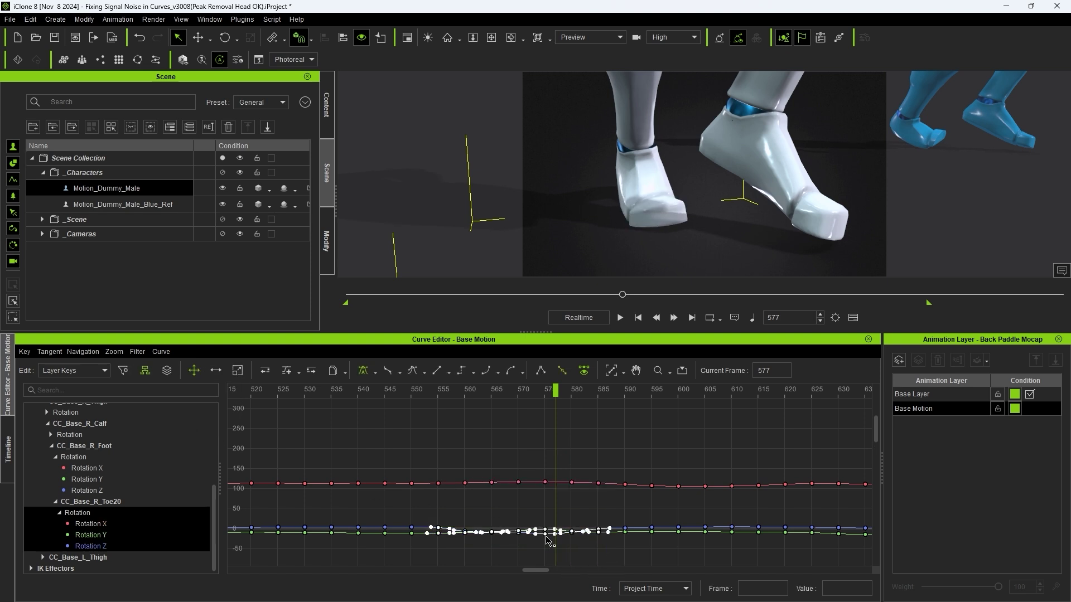
click(138, 353)
click(185, 423)
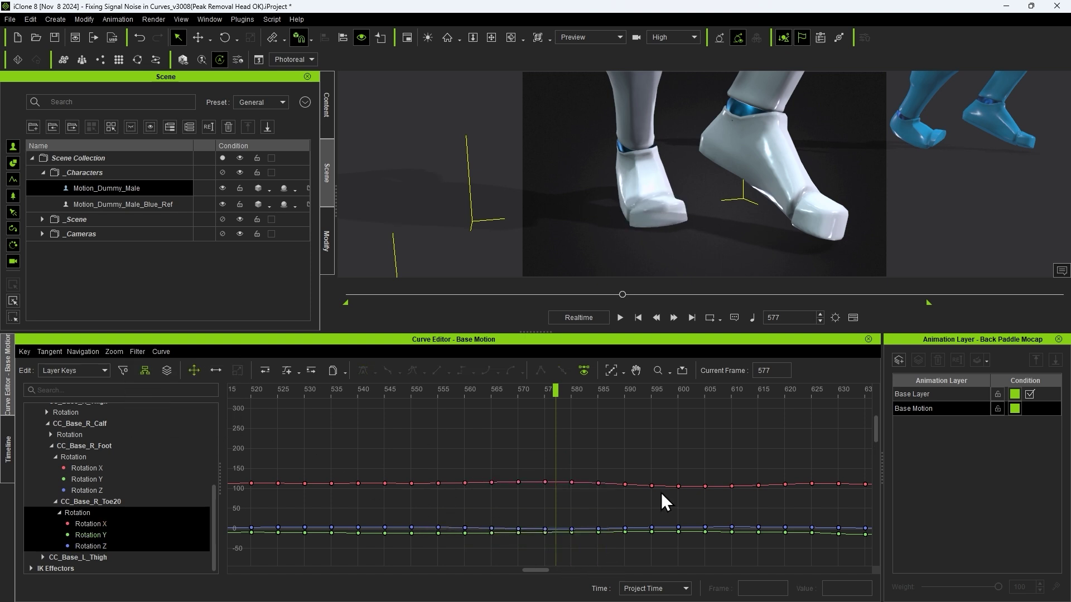
drag(408, 390, 594, 416)
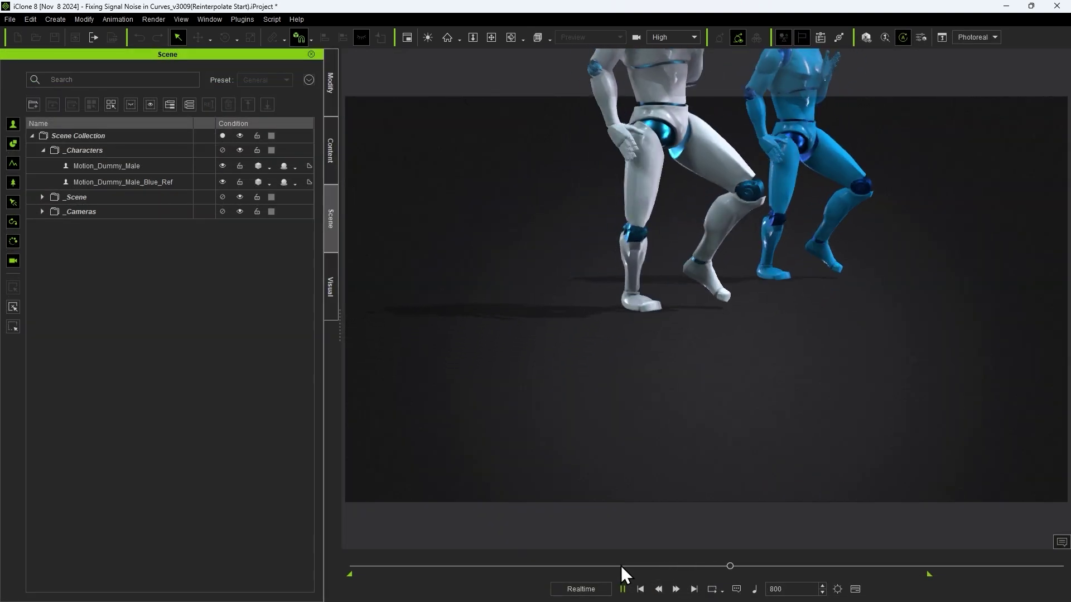
Stop the playback and reinterpolate all CC_Base_R_Thigh Rotation keys on the offset plateau between about frames 725 and 805
key(space)
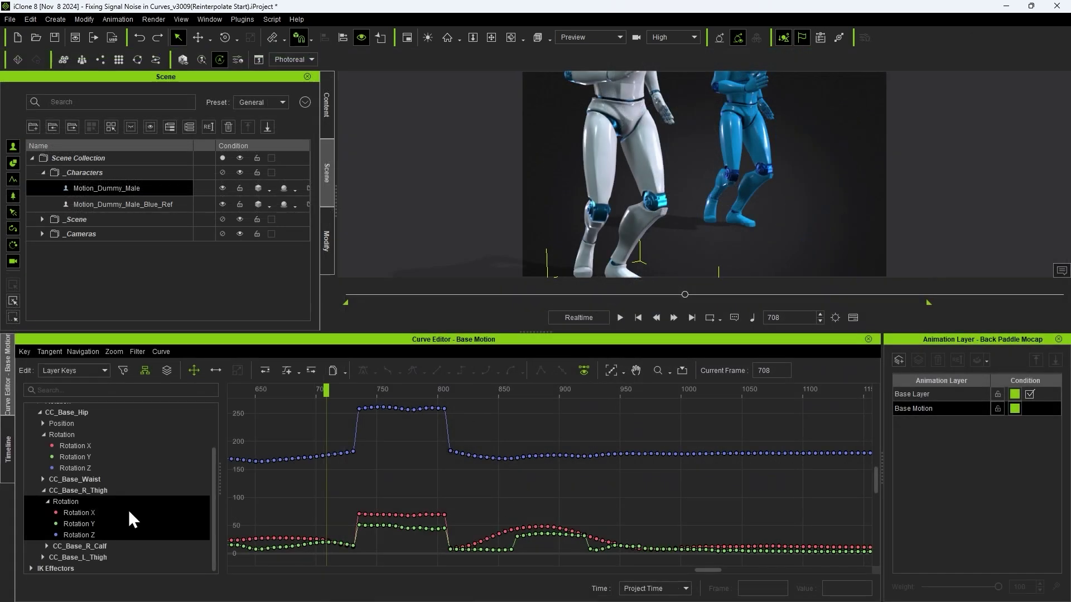
click(137, 351)
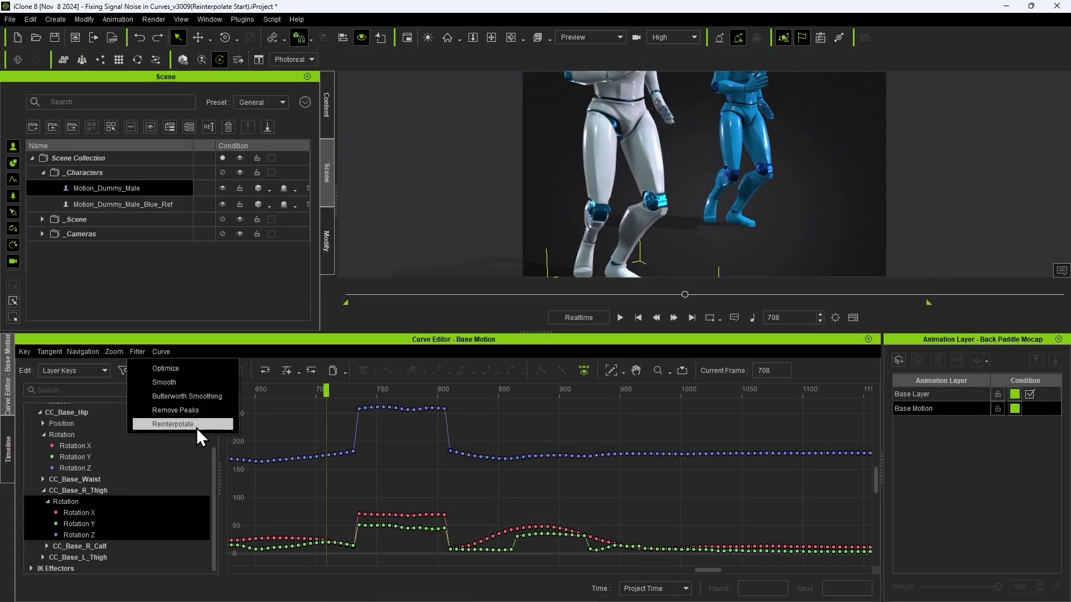
click(350, 404)
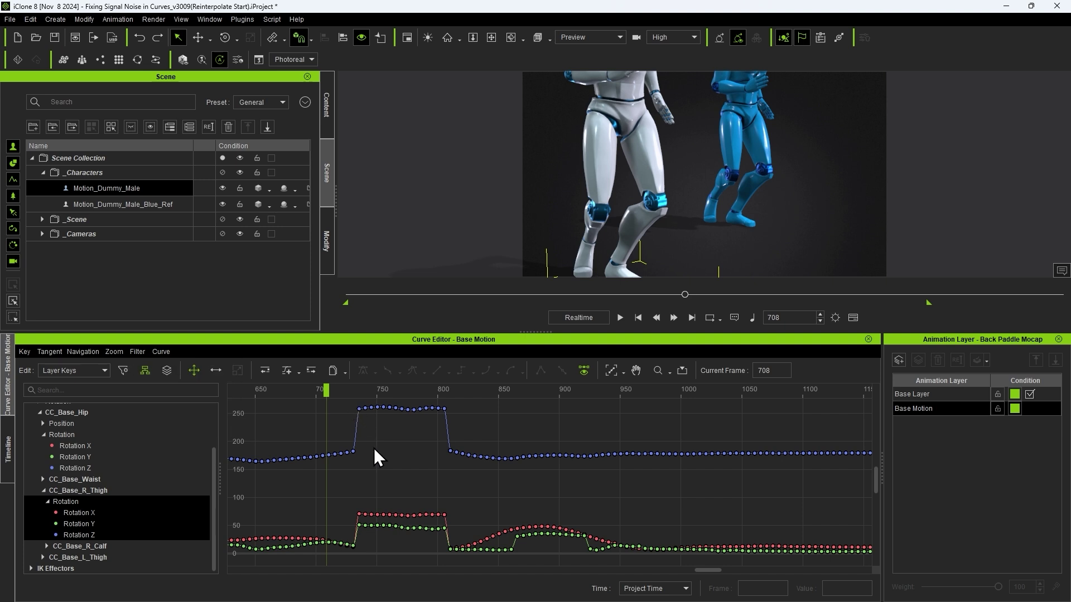
drag(350, 401, 452, 553)
click(139, 352)
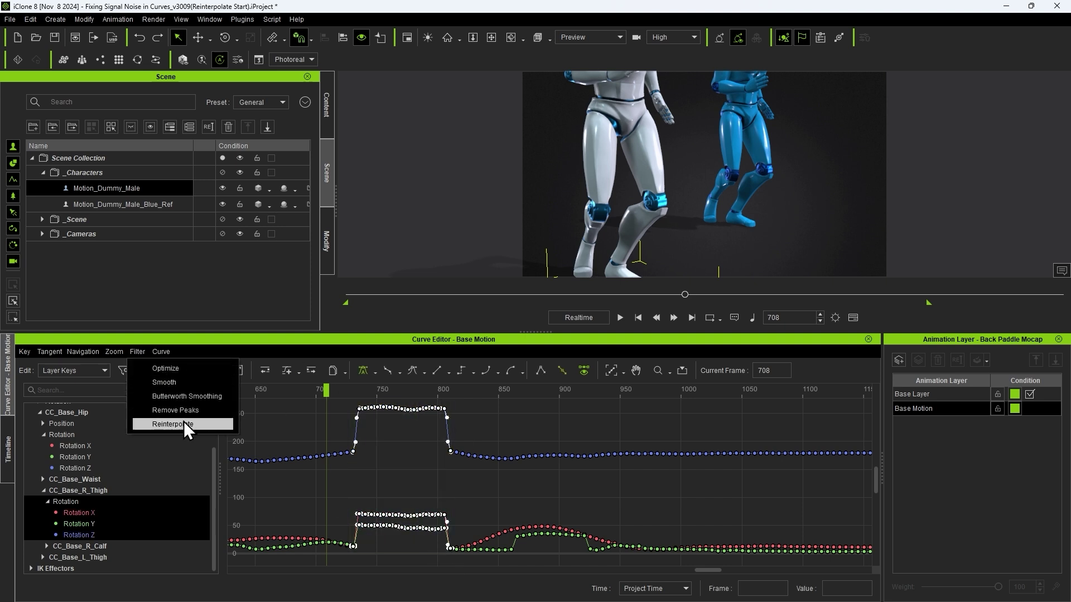
click(205, 424)
Isolate the right thigh's Rotation Y curve and reinterpolate its raised keys between about frames 855 and 925
scroll(544, 480, up, 3)
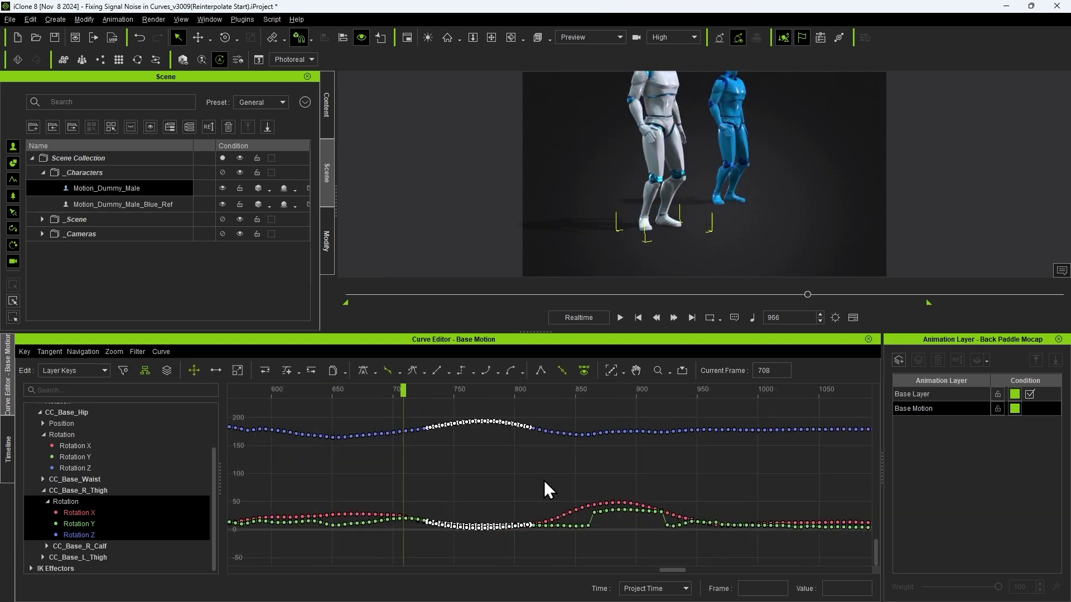
mouse_move(544, 480)
middle_down()
mouse_move(513, 450)
mouse_move(542, 466)
middle_up()
click(78, 524)
drag(547, 470, 688, 537)
click(137, 351)
click(185, 430)
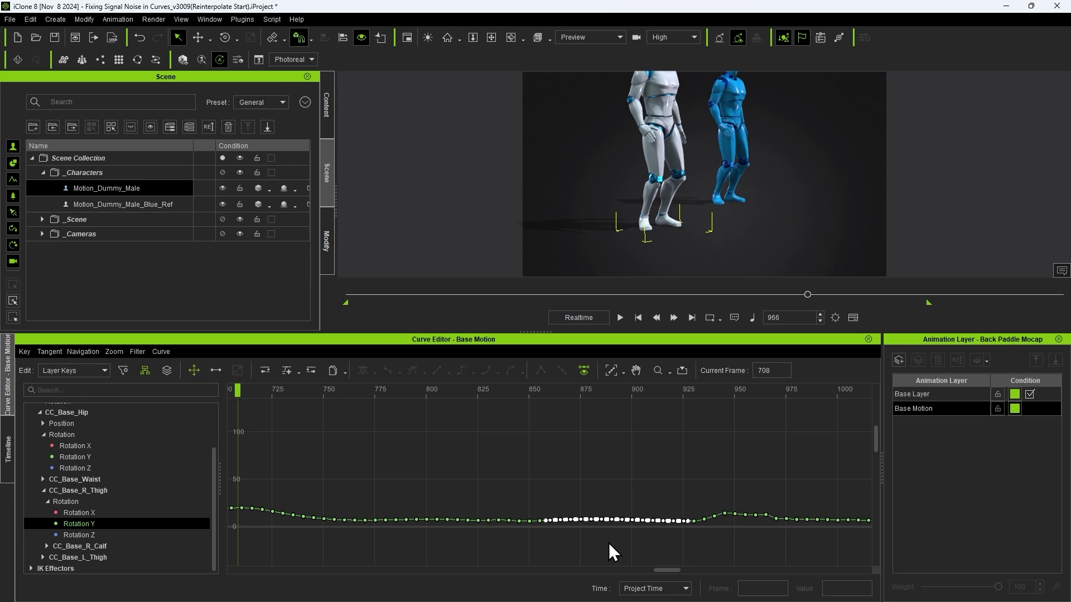
click(690, 547)
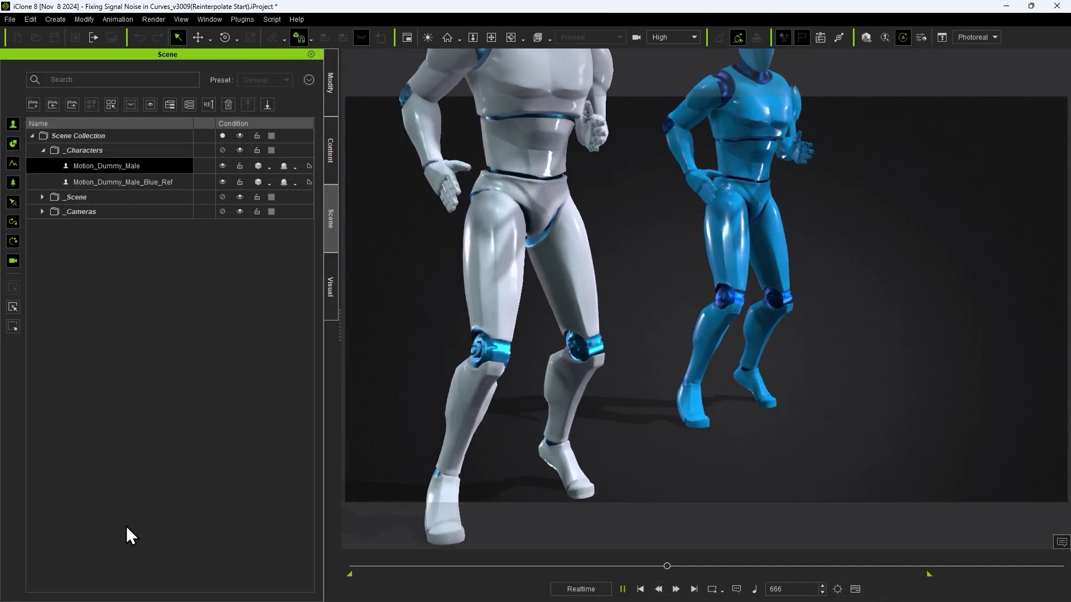